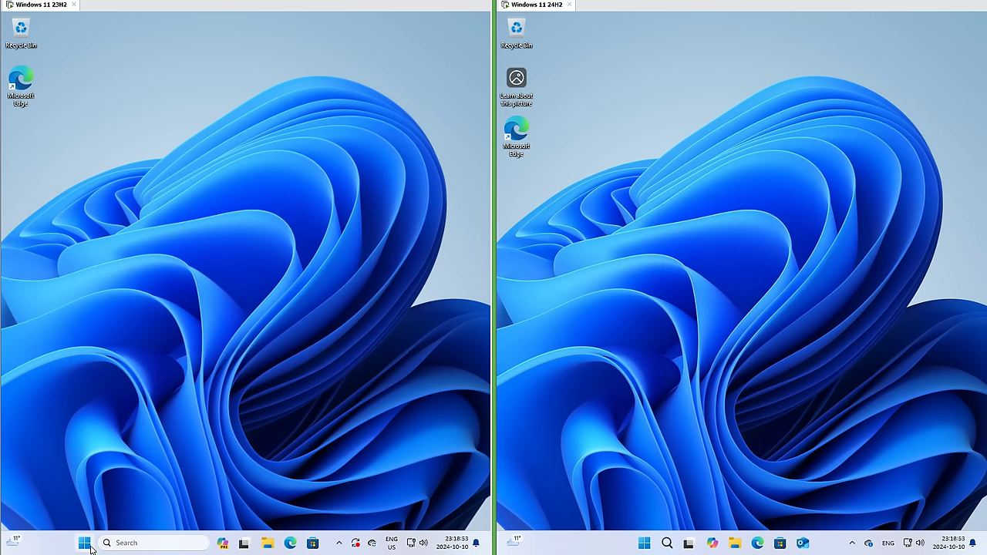
Step: Switch both VMs to the other local account from the Start menu account options
{"action": "left_click", "coordinate": [85, 542]}
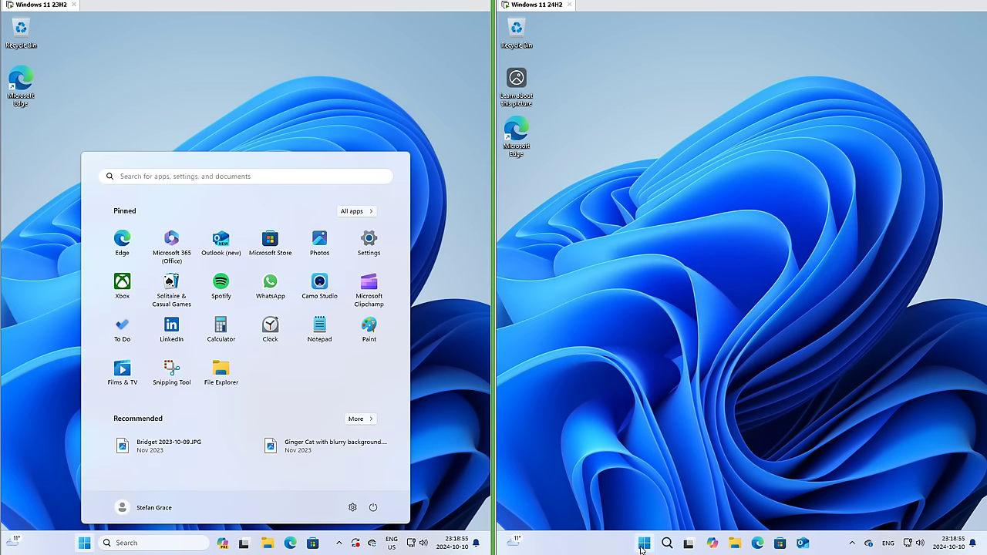
{"action": "left_click", "coordinate": [644, 543]}
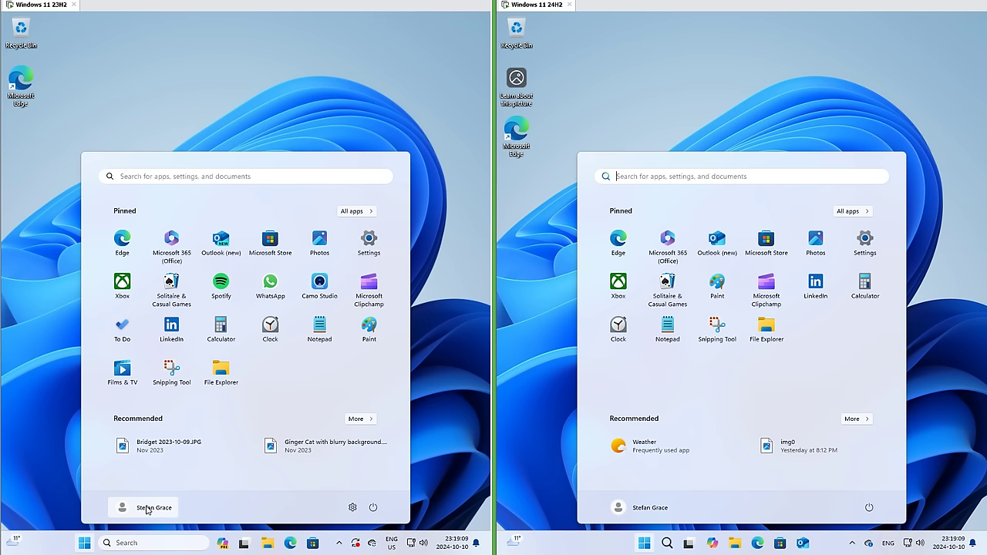
{"action": "left_click", "coordinate": [146, 509]}
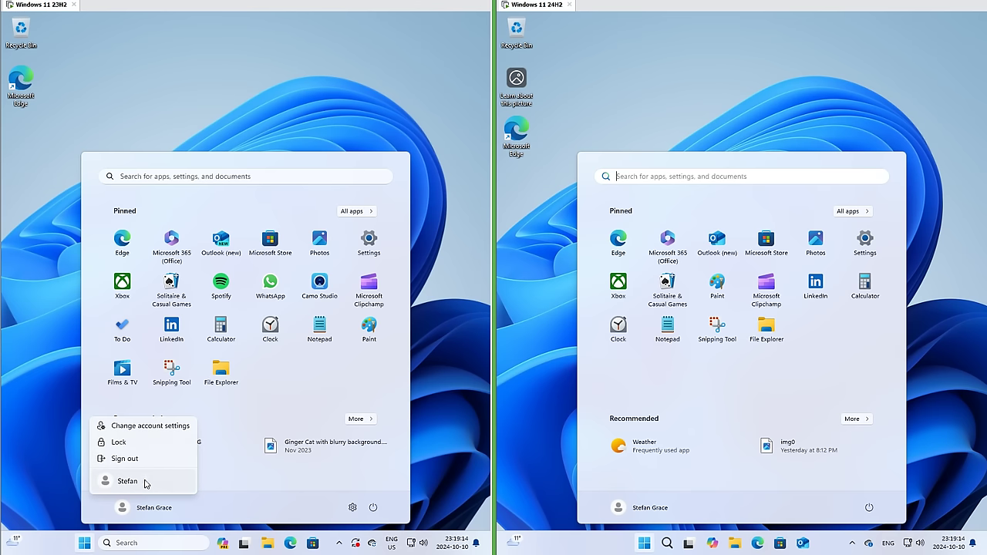
{"action": "left_click", "coordinate": [621, 509]}
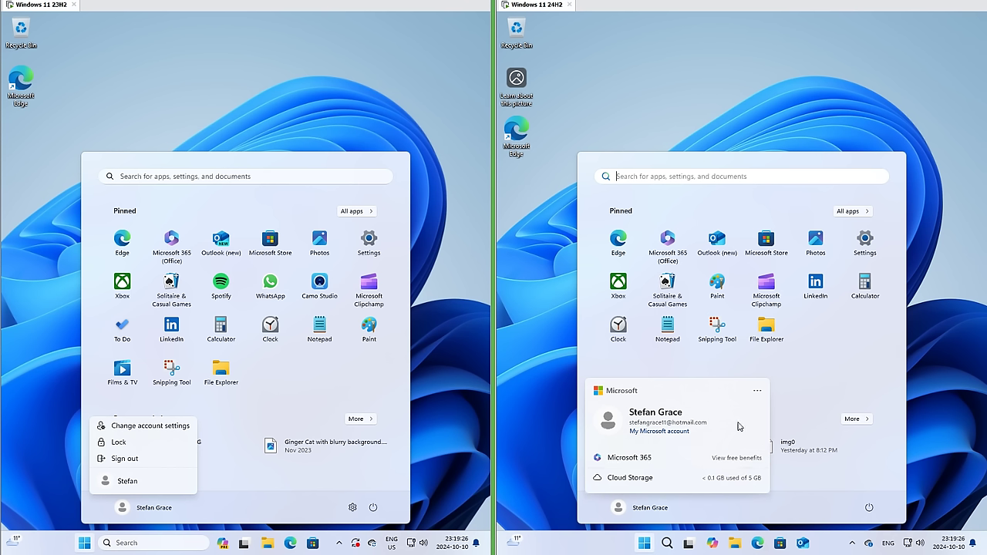
{"action": "left_click", "coordinate": [757, 394]}
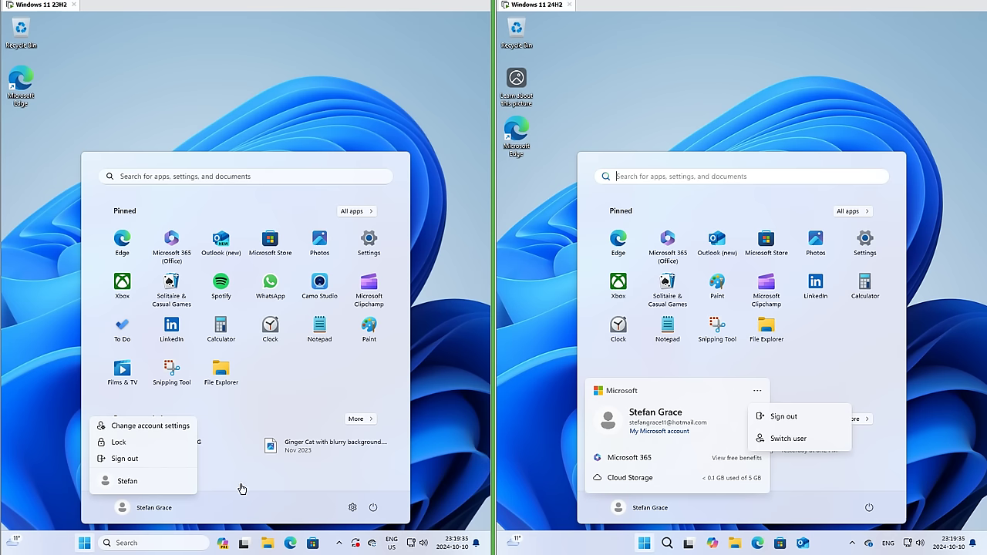
{"action": "left_click", "coordinate": [122, 482]}
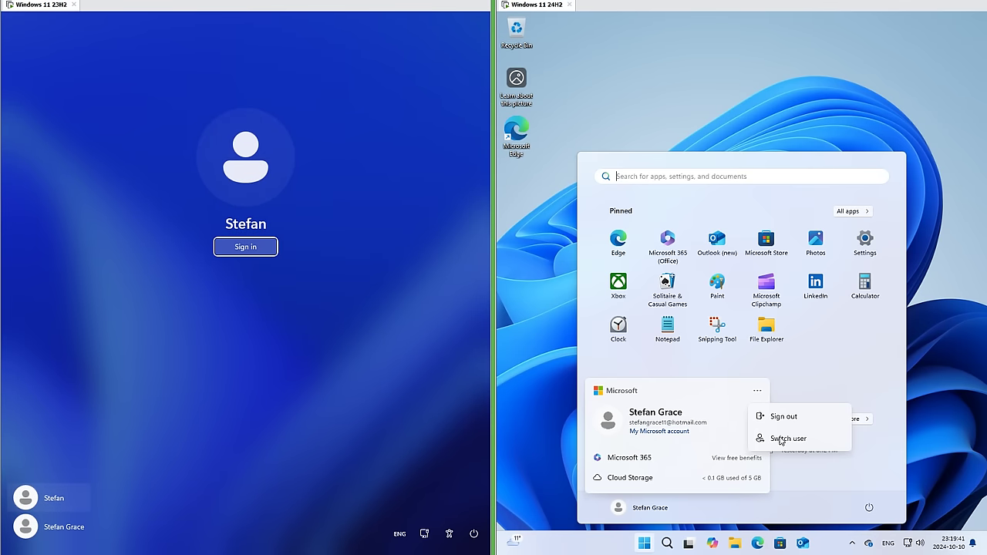
{"action": "left_click", "coordinate": [782, 439]}
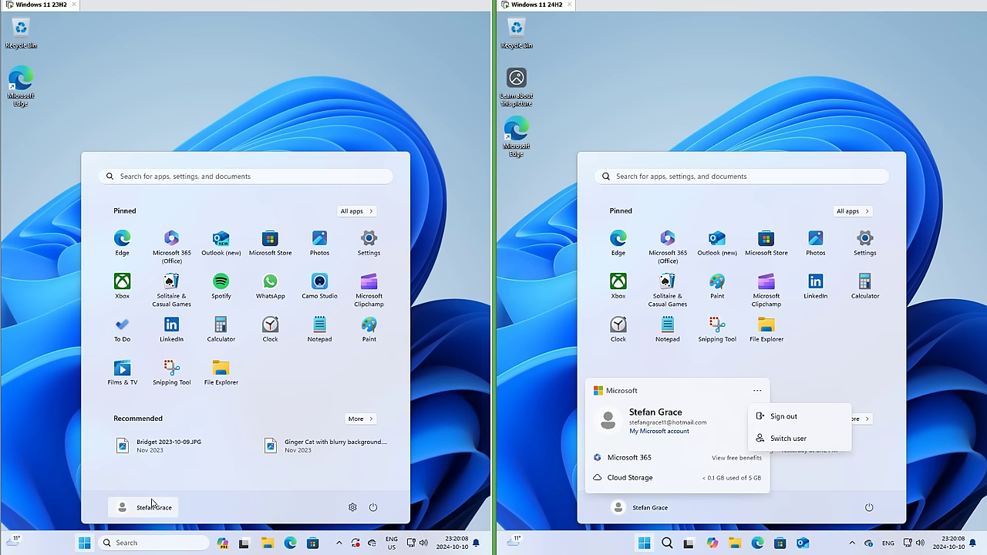
Step: Compare both Start power menus, open Sign-in options, then bring up Shut Down Windows with Alt+F4
{"action": "left_click", "coordinate": [153, 507]}
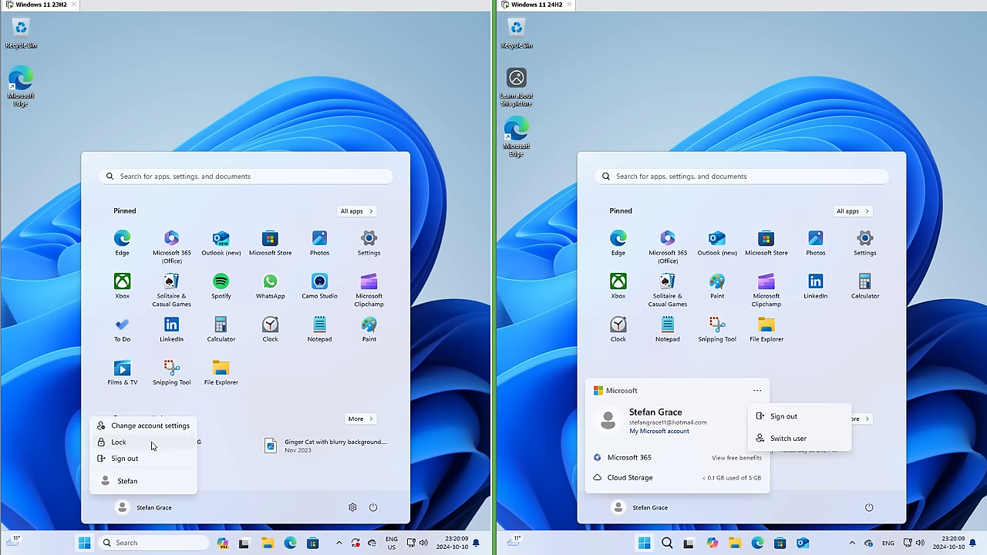
{"action": "left_click", "coordinate": [869, 507]}
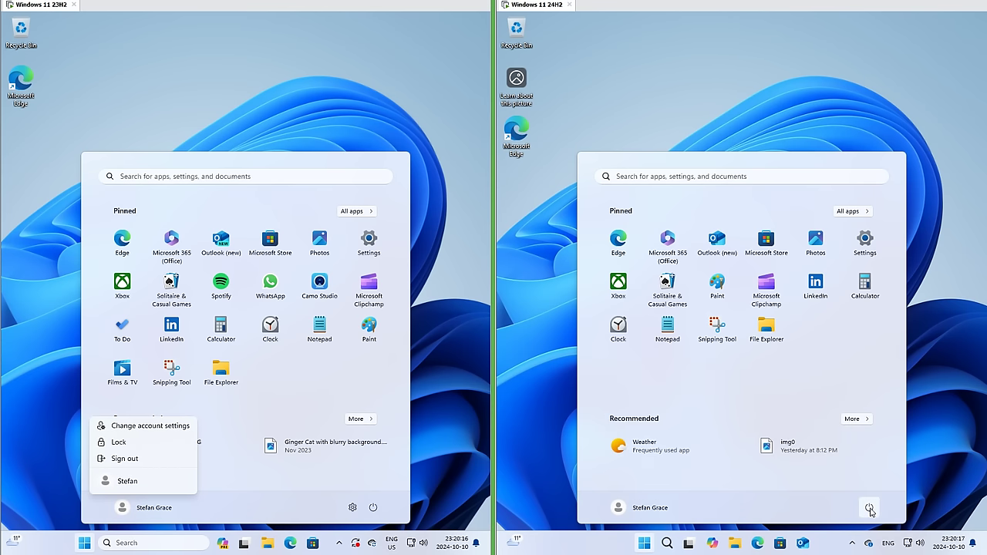
{"action": "left_click", "coordinate": [869, 507]}
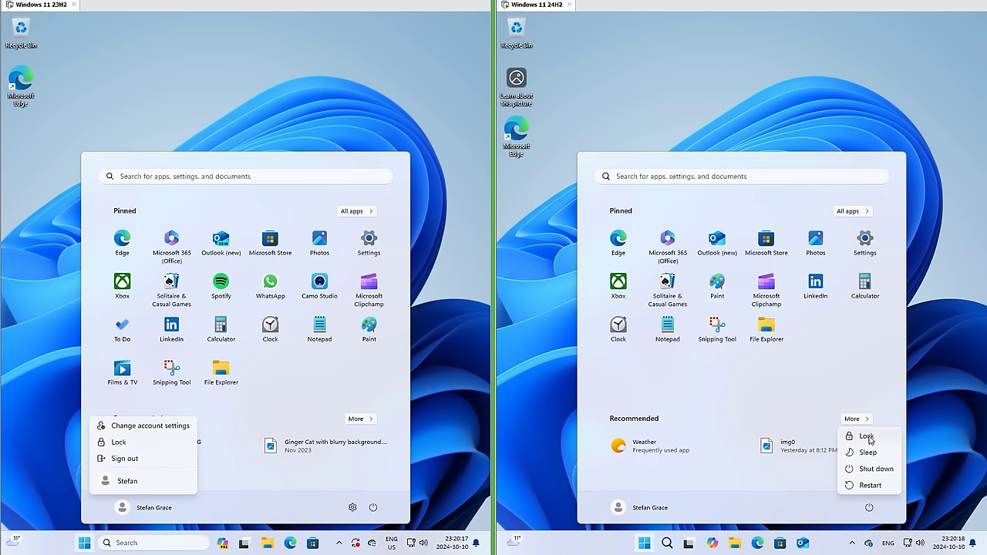
{"action": "left_click", "coordinate": [372, 507]}
{"action": "left_click", "coordinate": [372, 507]}
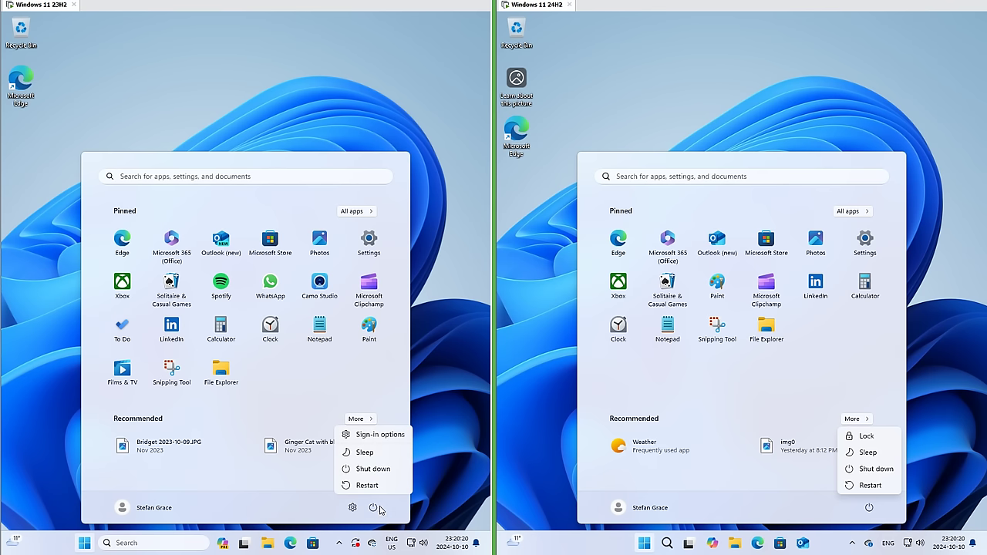
{"action": "left_click", "coordinate": [380, 435]}
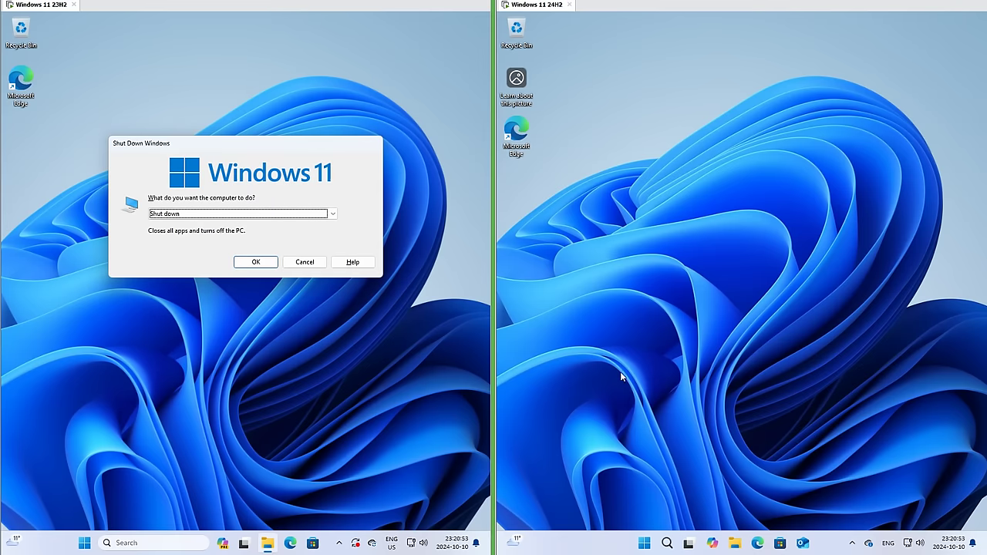
{"action": "key", "text": "alt+F4"}
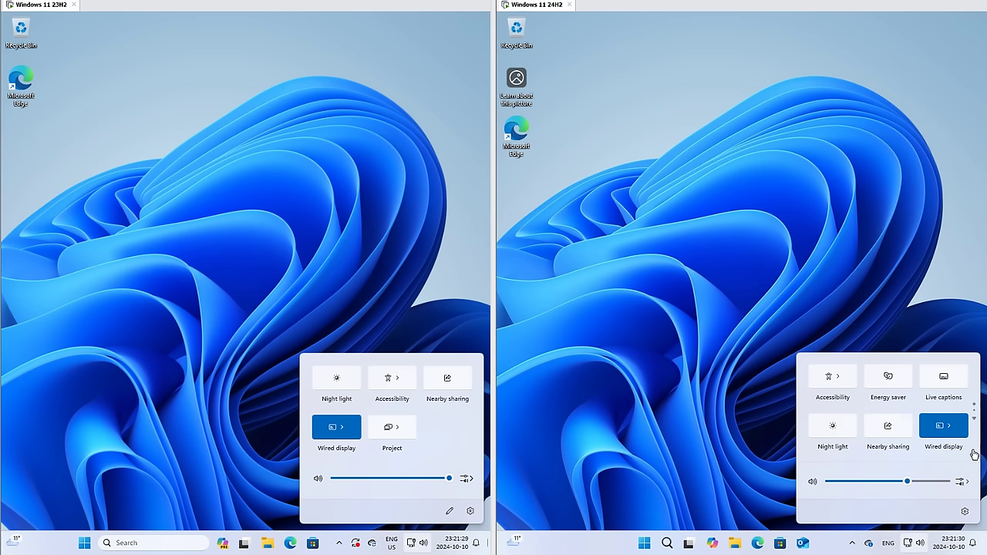
Step: Page through the 24H2 Quick Settings tiles and put 23H2 Quick Settings into edit mode
{"action": "scroll", "coordinate": [948, 410], "scroll_direction": "down", "scroll_amount": 1}
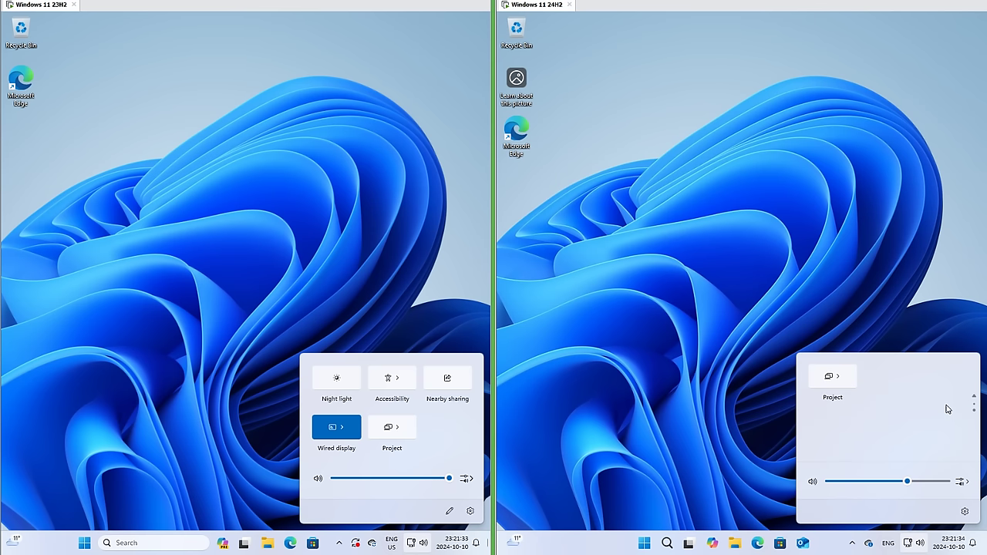
{"action": "scroll", "coordinate": [948, 409], "scroll_direction": "up", "scroll_amount": 1}
{"action": "scroll", "coordinate": [948, 409], "scroll_direction": "down", "scroll_amount": 1}
{"action": "scroll", "coordinate": [947, 409], "scroll_direction": "up", "scroll_amount": 1}
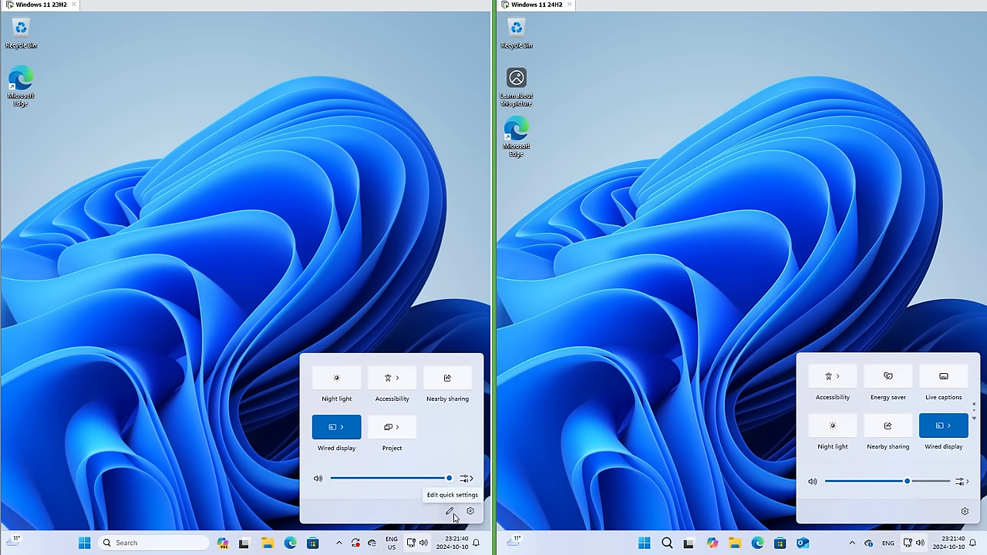
{"action": "left_click", "coordinate": [450, 512]}
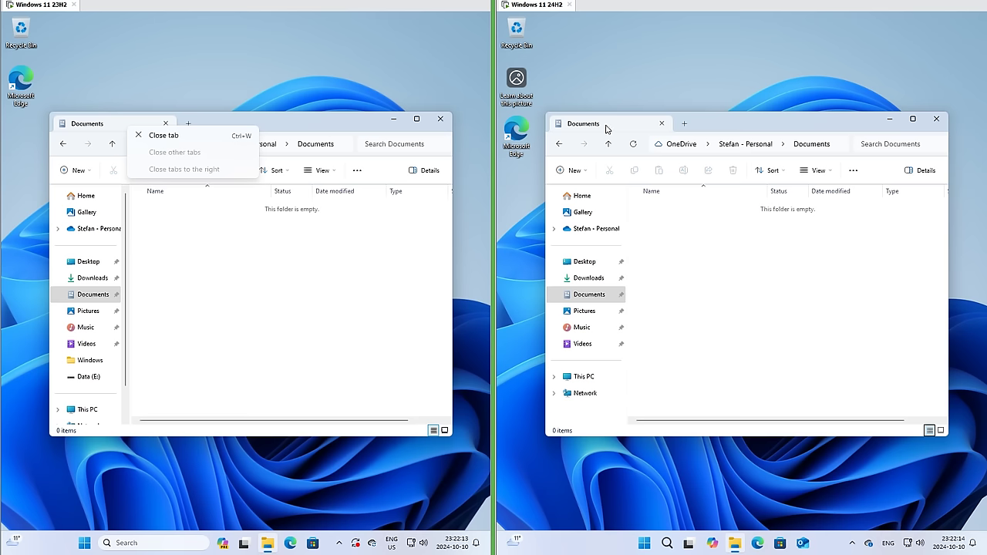
Step: Show the Documents tab's context menu, then the Bridget 2023-10-09 photo's context menu in Pictures
{"action": "right_click", "coordinate": [607, 129]}
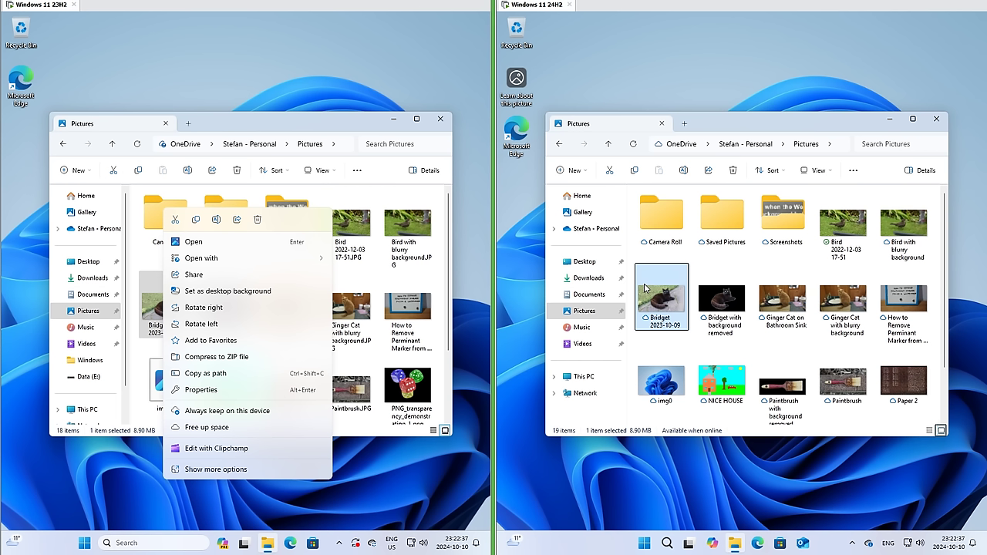
{"action": "right_click", "coordinate": [644, 285]}
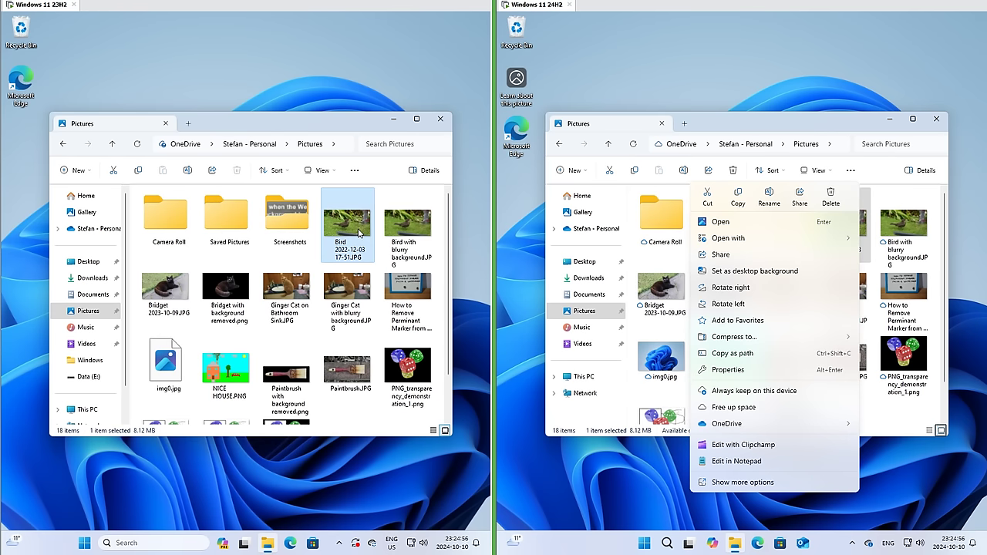
{"action": "right_click", "coordinate": [354, 235]}
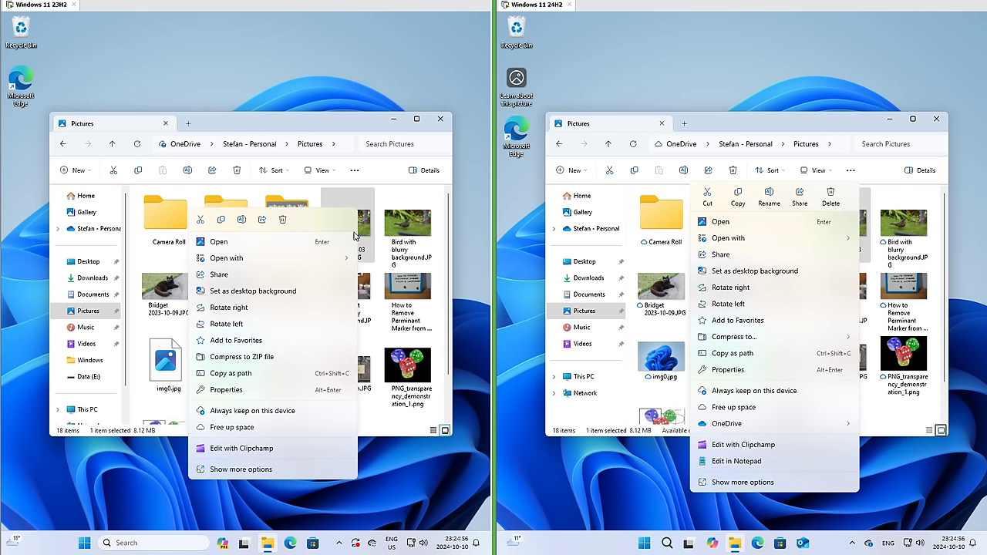
{"action": "mouse_move", "coordinate": [733, 337]}
{"action": "left_click", "coordinate": [266, 361]}
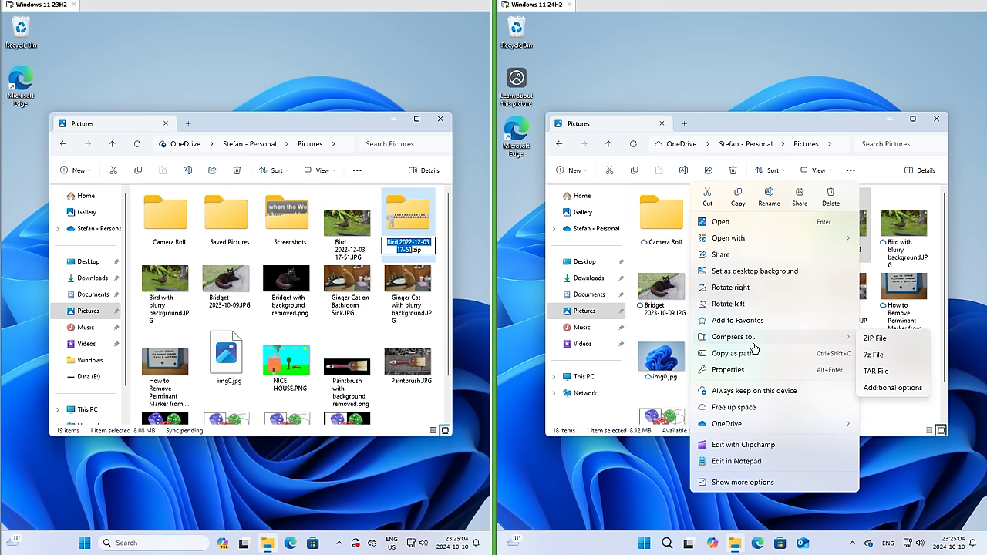
Step: Create 7z and TAR archives of the Bird photo on 24H2
{"action": "left_click", "coordinate": [874, 354]}
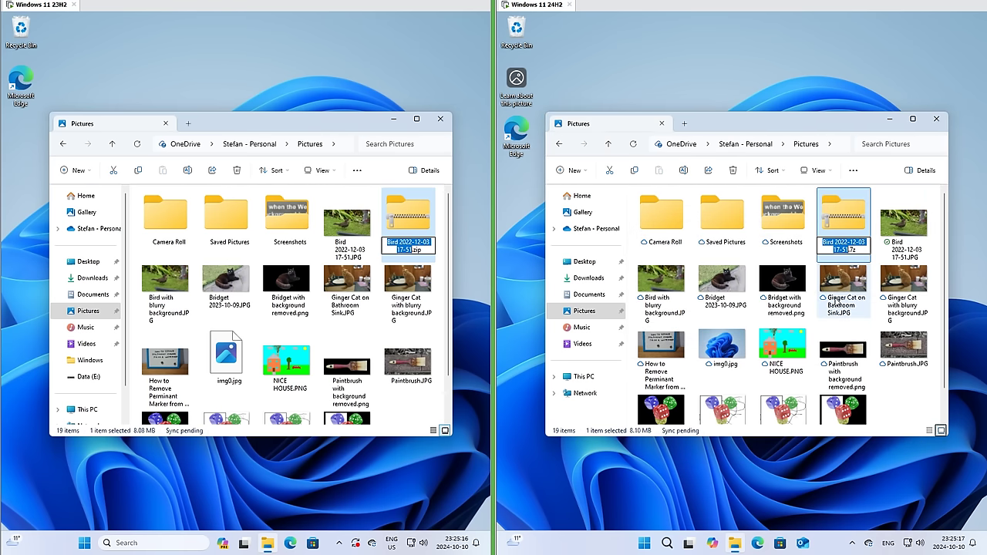
{"action": "right_click", "coordinate": [898, 224]}
{"action": "mouse_move", "coordinate": [778, 337]}
{"action": "left_click", "coordinate": [902, 355]}
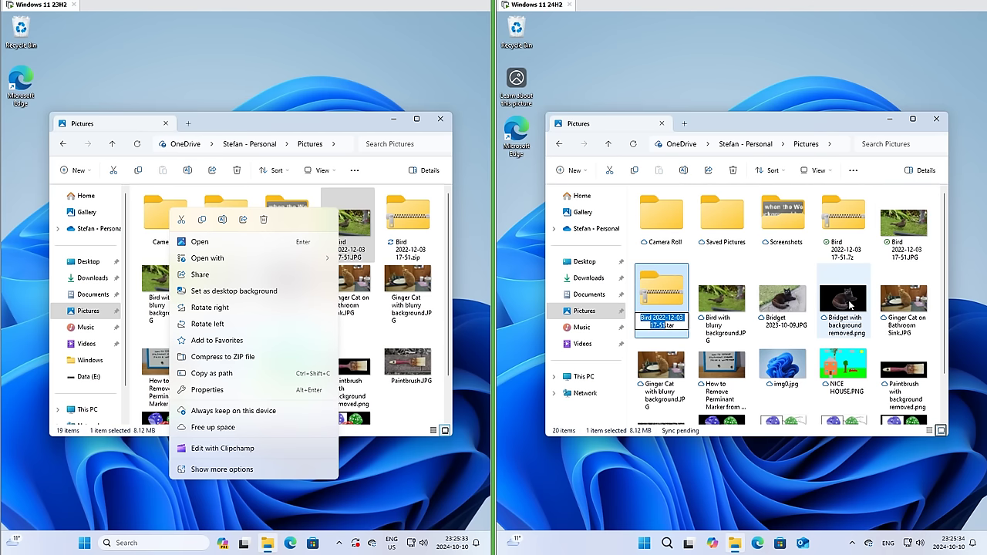
{"action": "right_click", "coordinate": [894, 232]}
Step: Open the Create Archive additional options and try 7zip format with LZMA2 and higher compression
{"action": "mouse_move", "coordinate": [815, 316]}
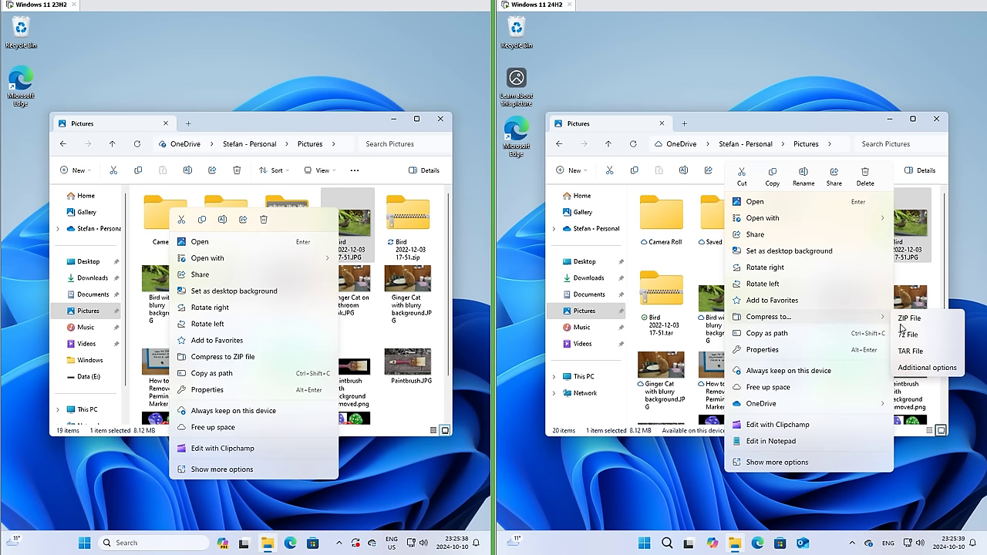
{"action": "left_click", "coordinate": [907, 369]}
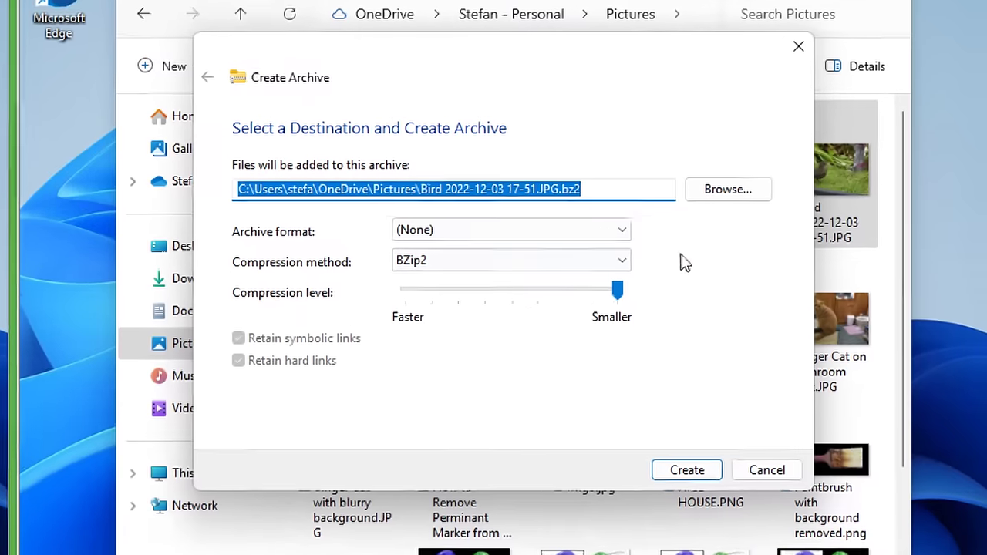
{"action": "left_click", "coordinate": [499, 235]}
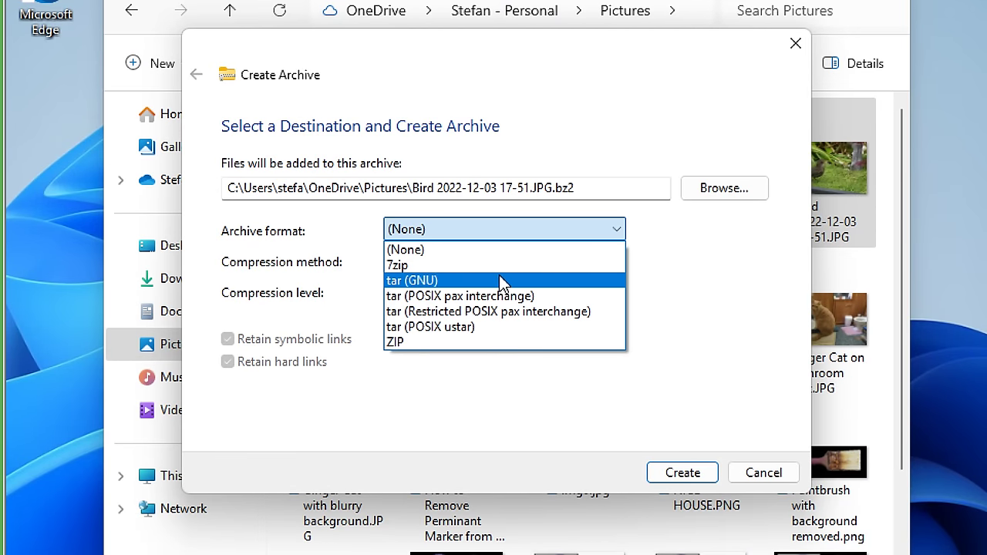
{"action": "left_click", "coordinate": [499, 265]}
{"action": "left_click", "coordinate": [482, 264]}
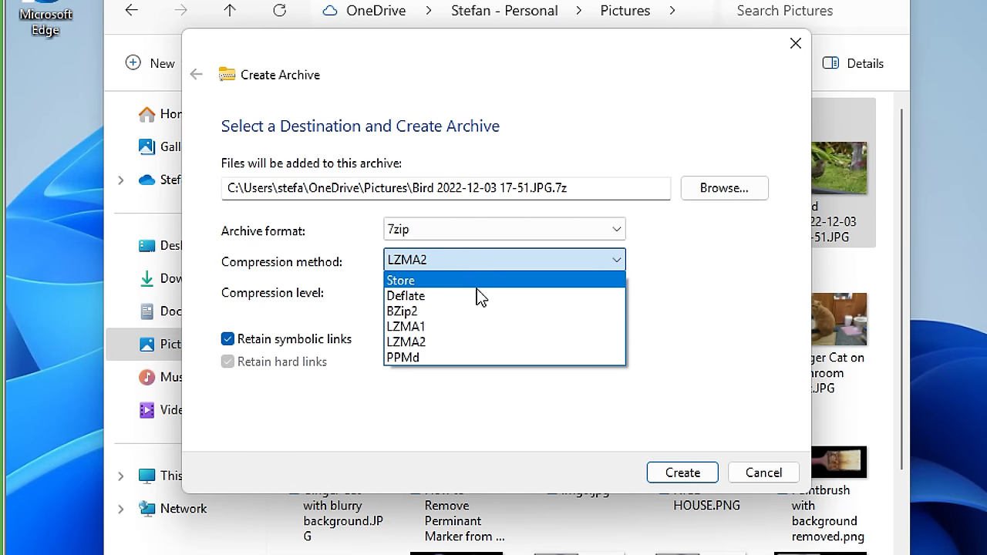
{"action": "left_click", "coordinate": [480, 342]}
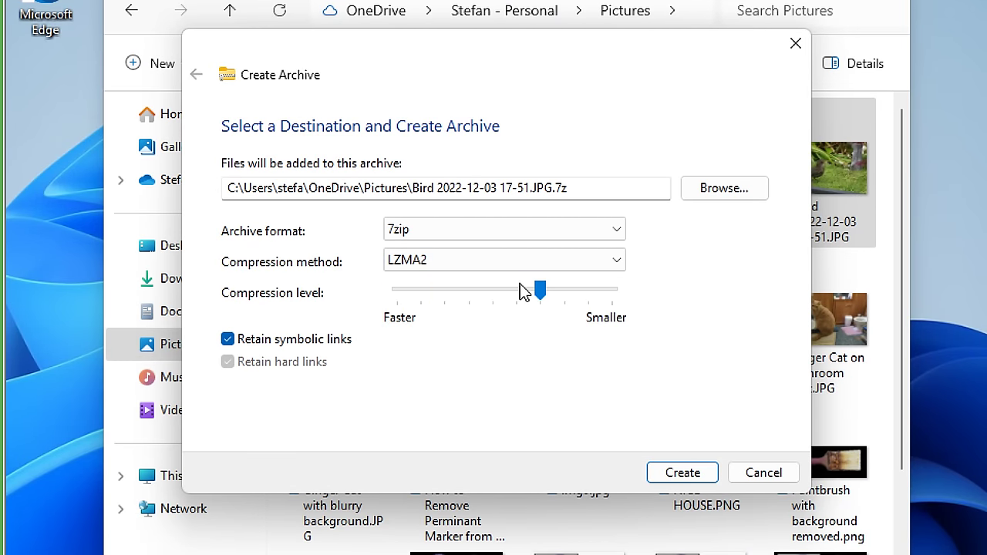
{"action": "left_click_drag", "start_coordinate": [540, 291], "coordinate": [610, 293]}
Step: Switch the archive format to ZIP at the smallest compression level, keeping Deflate
{"action": "left_click", "coordinate": [529, 235]}
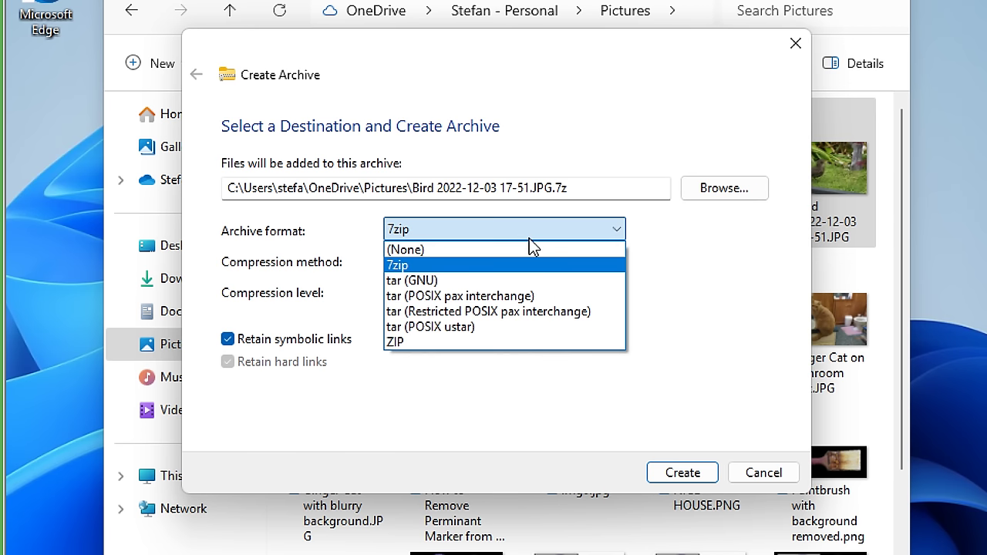
{"action": "left_click", "coordinate": [476, 342]}
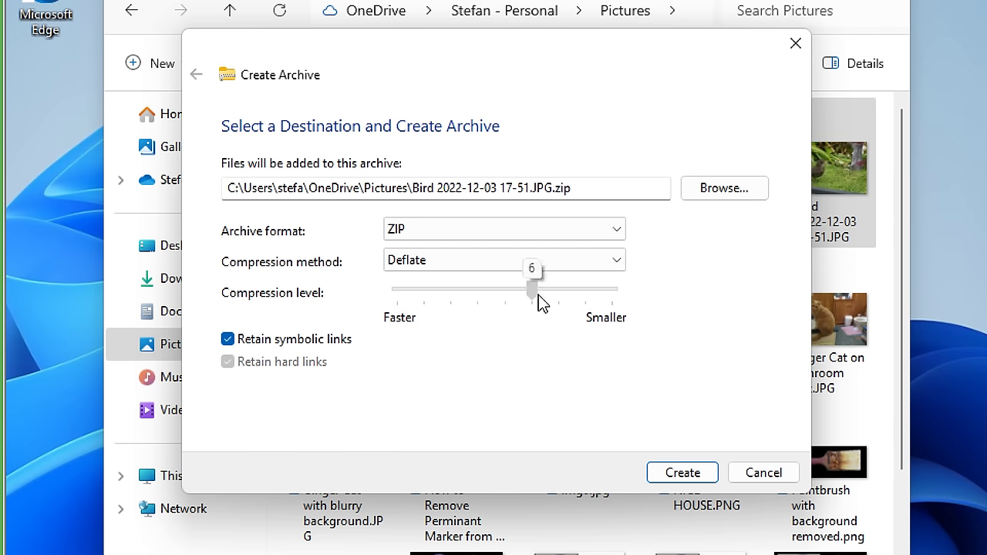
{"action": "left_click_drag", "start_coordinate": [538, 294], "coordinate": [628, 301]}
{"action": "left_click", "coordinate": [523, 258]}
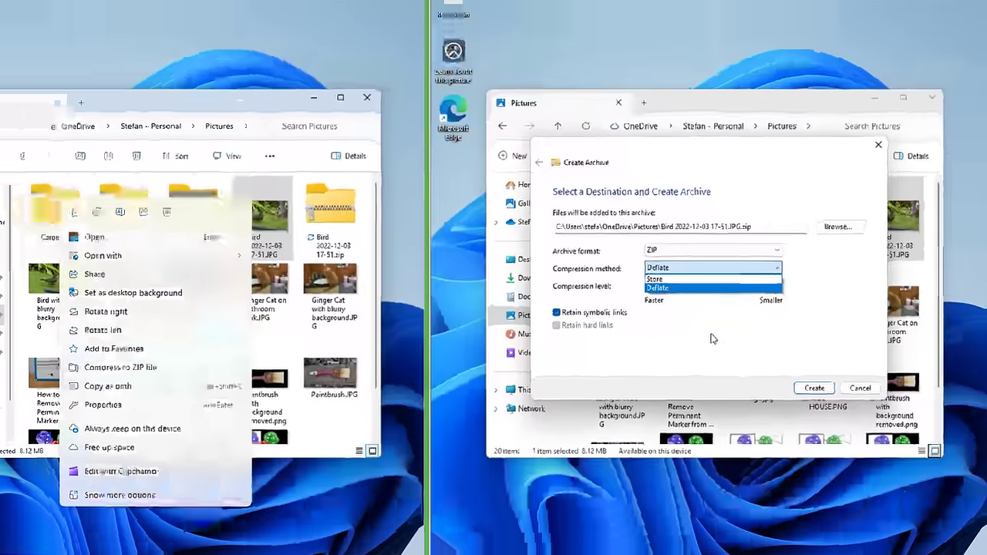
{"action": "left_click", "coordinate": [500, 387]}
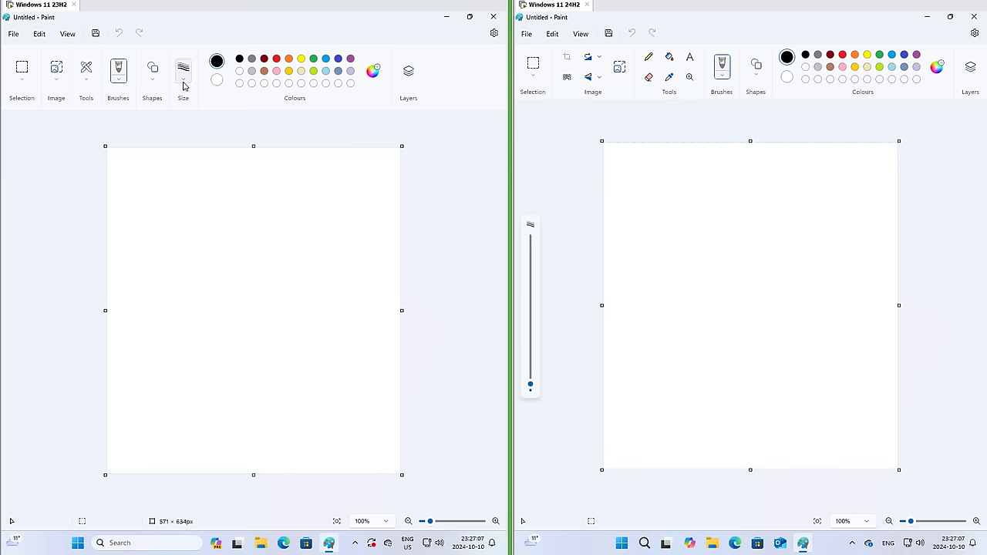
Step: Draw black strokes at 1px, 3px, 5px and 8px brush sizes on the 23H2 Paint canvas
{"action": "left_click", "coordinate": [183, 81]}
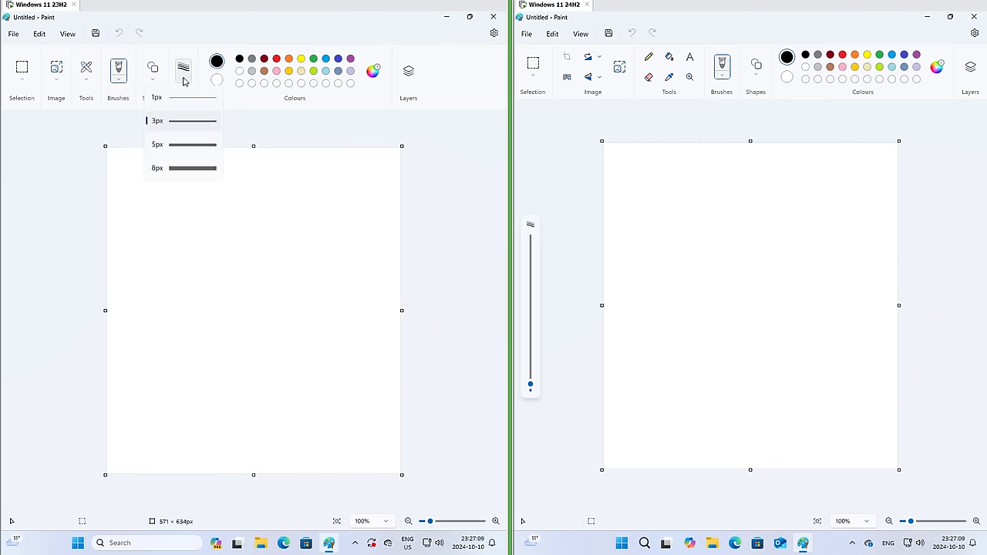
{"action": "left_click", "coordinate": [173, 105]}
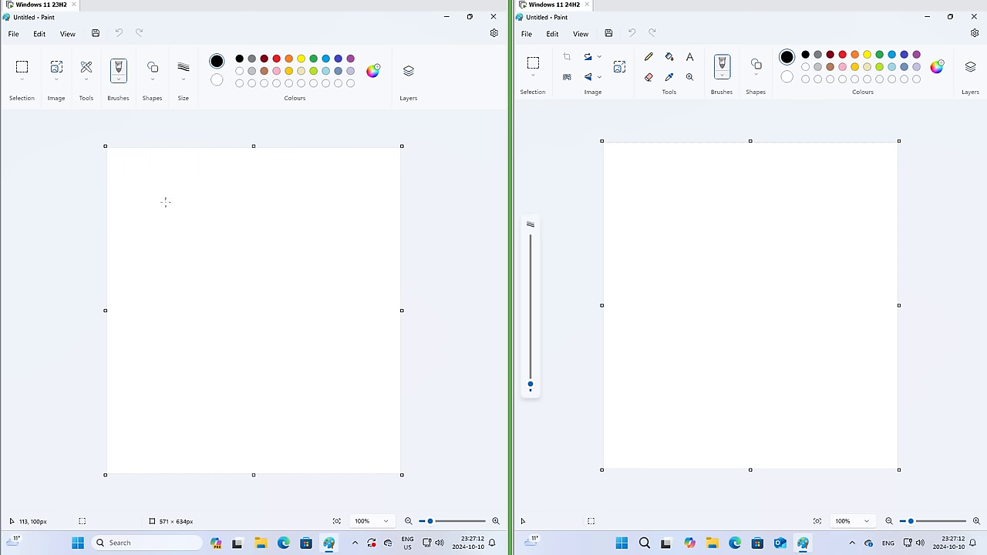
{"action": "left_click_drag", "start_coordinate": [158, 198], "coordinate": [222, 201]}
{"action": "left_click", "coordinate": [185, 81]}
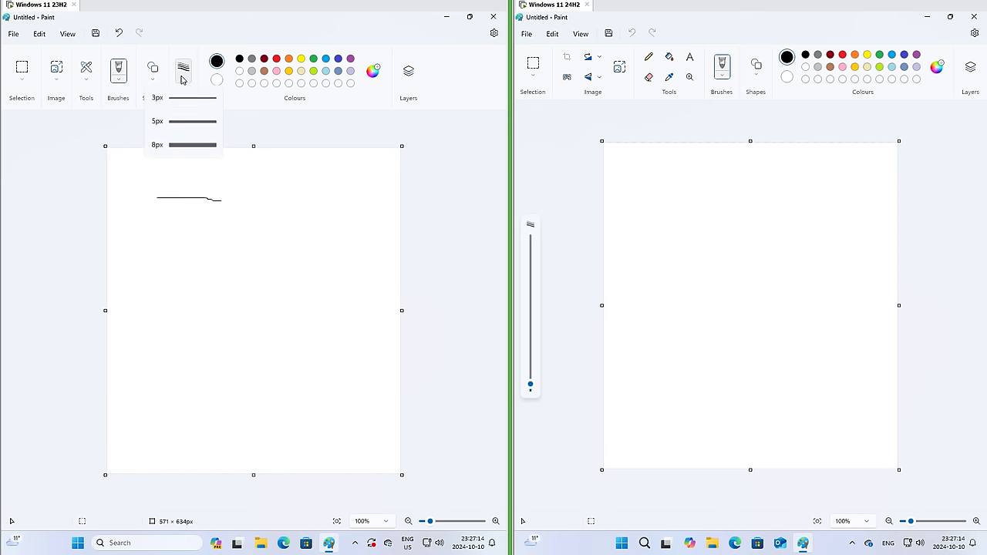
{"action": "left_click", "coordinate": [191, 123]}
{"action": "left_click_drag", "start_coordinate": [171, 246], "coordinate": [195, 293]}
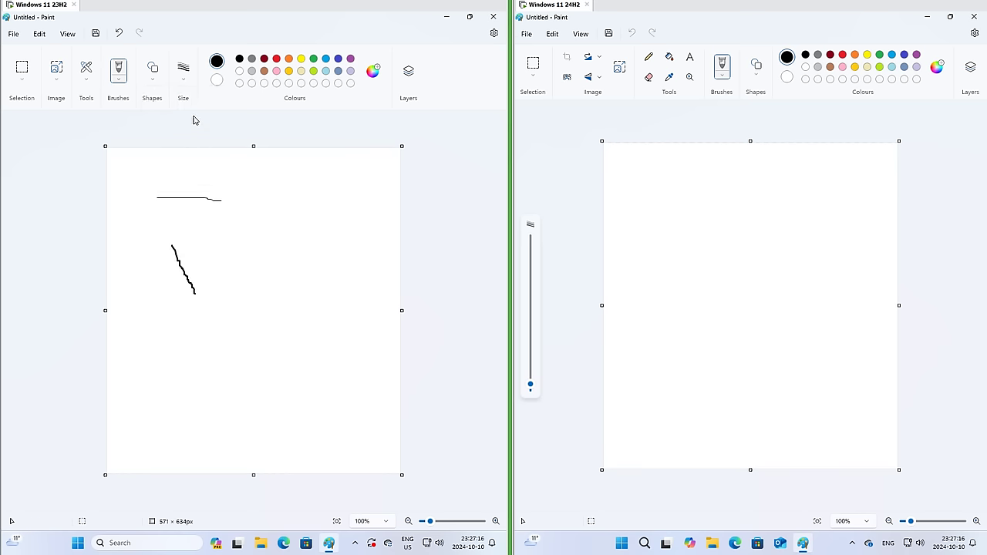
{"action": "left_click", "coordinate": [186, 87]}
{"action": "left_click", "coordinate": [190, 160]}
{"action": "left_click_drag", "start_coordinate": [152, 338], "coordinate": [218, 400]}
{"action": "left_click", "coordinate": [183, 73]}
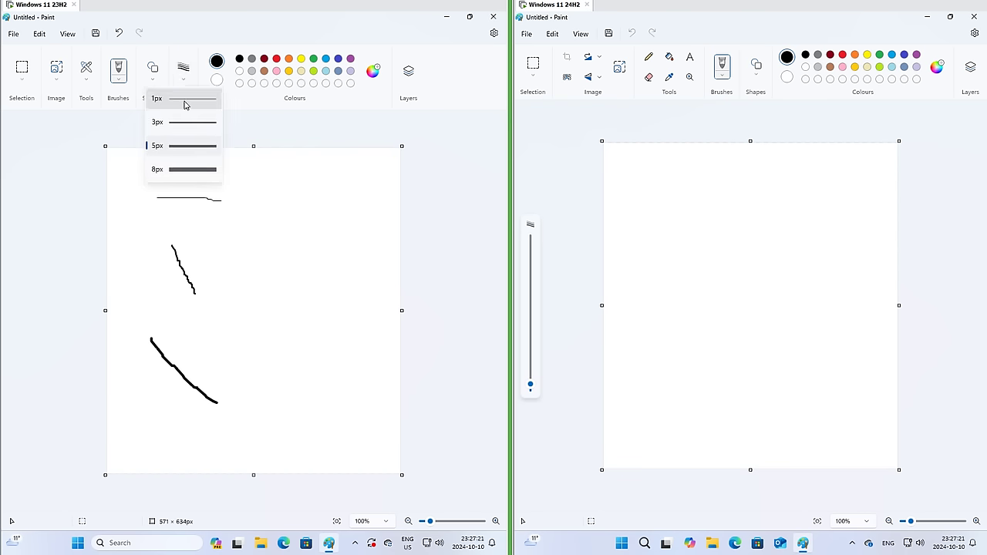
{"action": "left_click", "coordinate": [192, 168]}
{"action": "left_click_drag", "start_coordinate": [255, 233], "coordinate": [303, 321]}
Step: Paint thin strokes on 24H2, then huge strokes with the brush enlarged to 136px and 248px
{"action": "left_click_drag", "start_coordinate": [653, 290], "coordinate": [676, 333]}
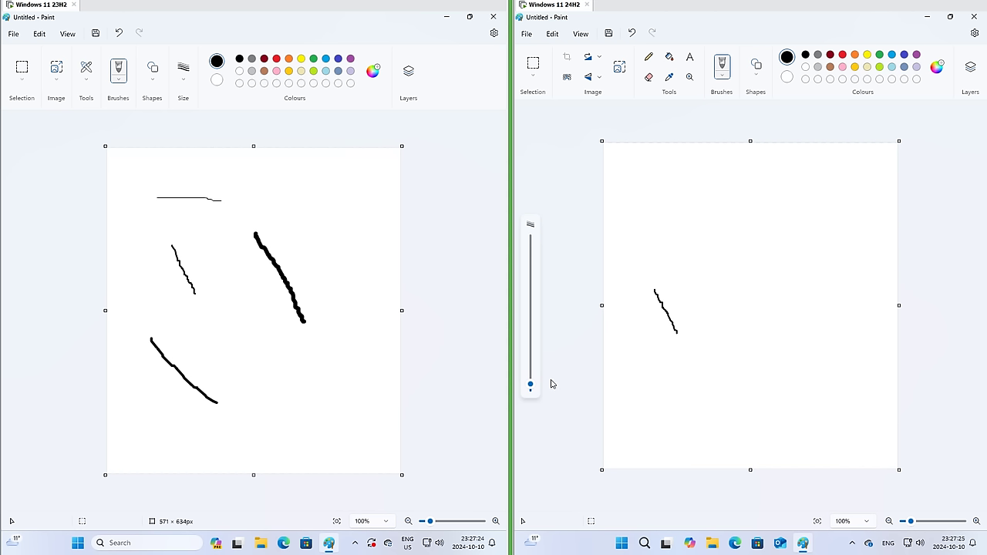
{"action": "mouse_move", "coordinate": [661, 382]}
{"action": "left_mouse_down"}
{"action": "mouse_move", "coordinate": [683, 404]}
{"action": "mouse_move", "coordinate": [714, 410]}
{"action": "left_mouse_up"}
{"action": "mouse_move", "coordinate": [530, 387]}
{"action": "left_mouse_down"}
{"action": "mouse_move", "coordinate": [529, 237]}
{"action": "mouse_move", "coordinate": [525, 378]}
{"action": "mouse_move", "coordinate": [526, 323]}
{"action": "left_mouse_up"}
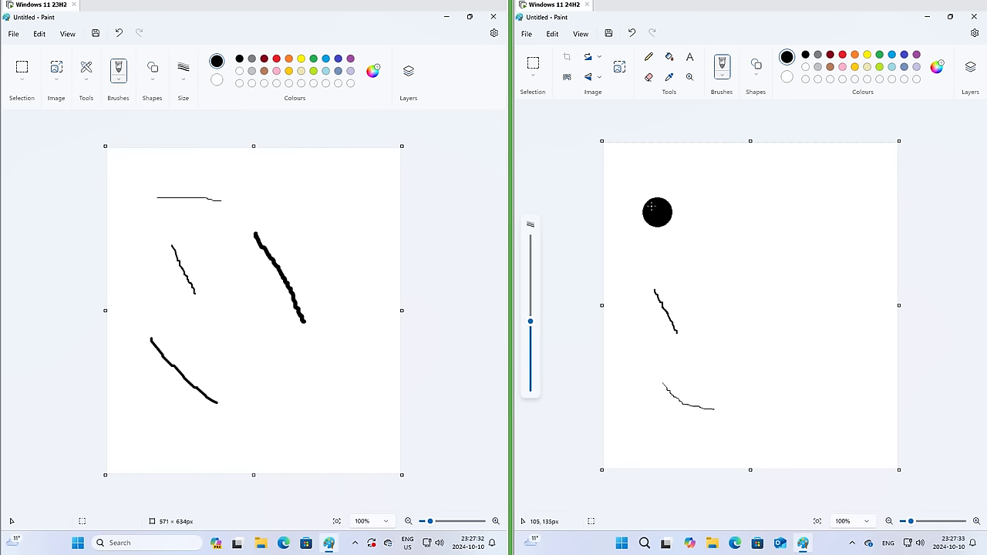
{"action": "left_click_drag", "start_coordinate": [637, 188], "coordinate": [805, 416]}
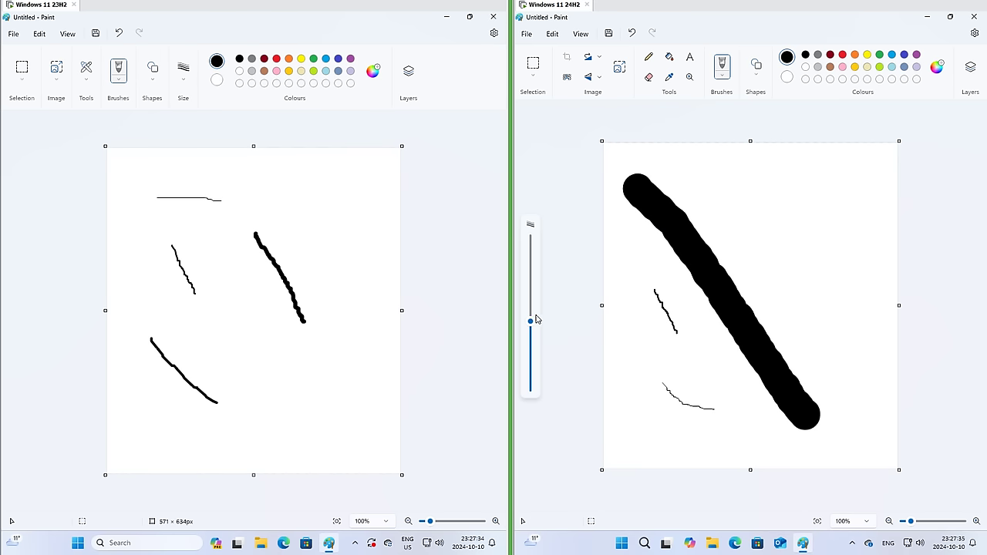
{"action": "left_click_drag", "start_coordinate": [531, 320], "coordinate": [530, 241]}
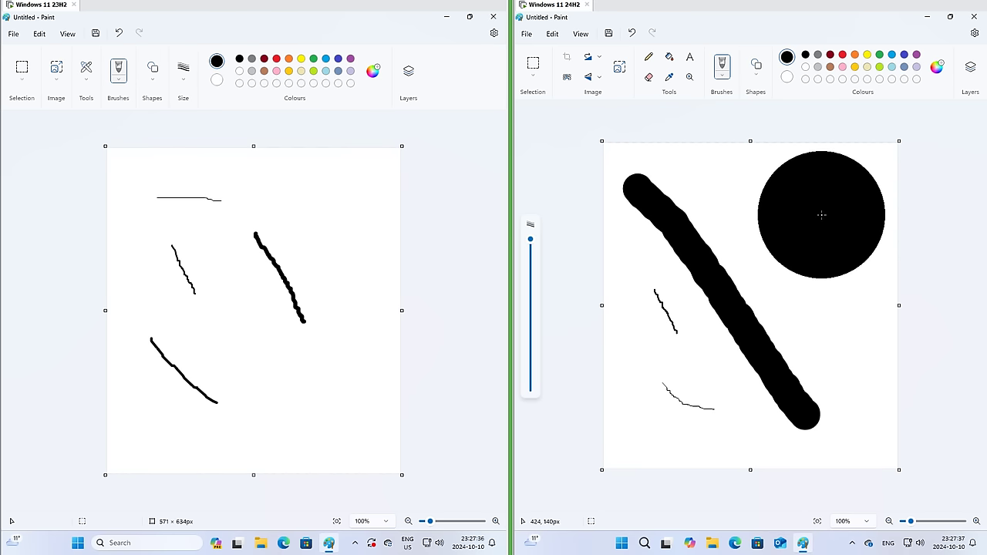
{"action": "mouse_move", "coordinate": [822, 216]}
{"action": "left_mouse_down"}
{"action": "mouse_move", "coordinate": [723, 331]}
{"action": "mouse_move", "coordinate": [696, 386]}
{"action": "left_mouse_up"}
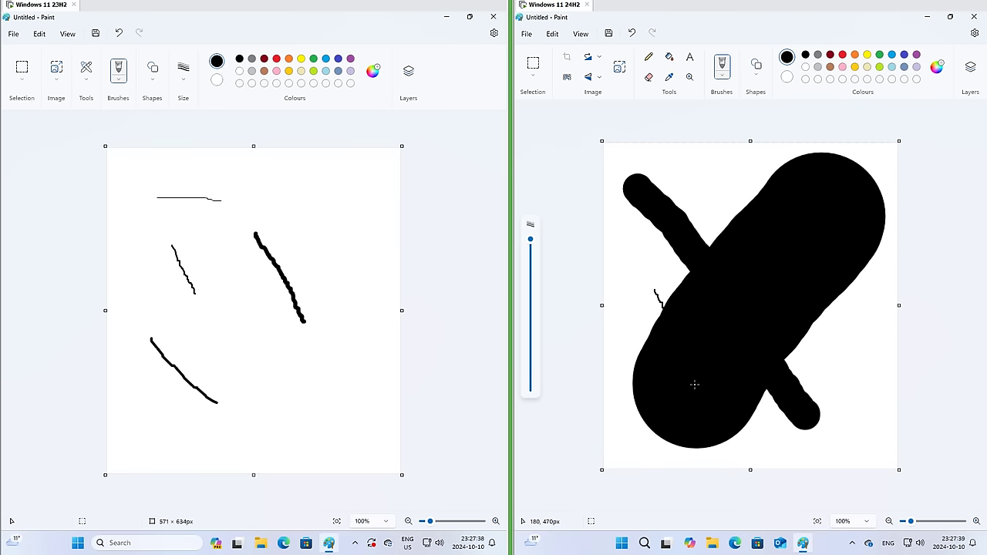
Step: Open Save as in both Paint windows and expand the Save as type list of image formats
{"action": "left_click", "coordinate": [14, 33]}
{"action": "mouse_move", "coordinate": [52, 85]}
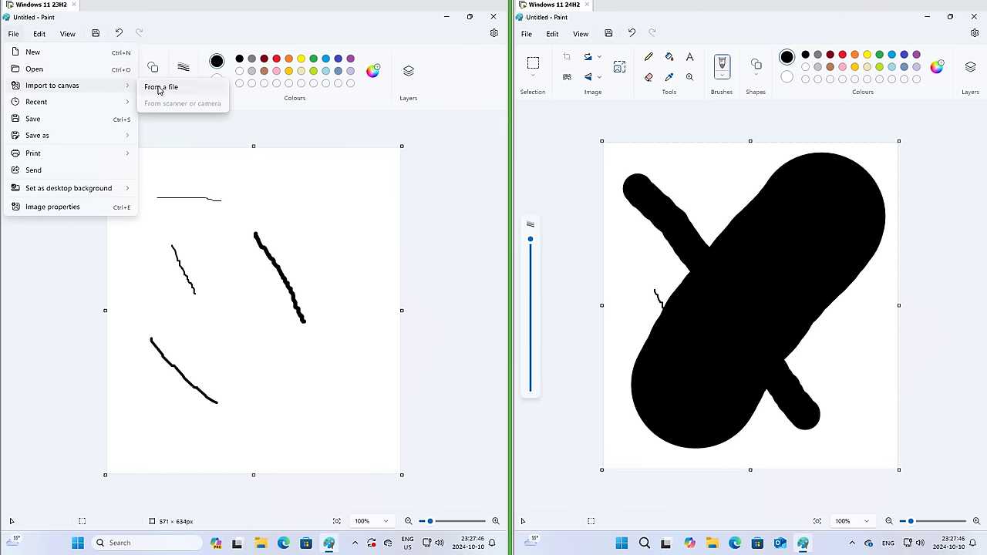
{"action": "left_click", "coordinate": [158, 86]}
{"action": "left_click", "coordinate": [526, 33]}
{"action": "mouse_move", "coordinate": [565, 85]}
{"action": "left_click", "coordinate": [673, 87]}
{"action": "left_click", "coordinate": [426, 299]}
{"action": "left_click", "coordinate": [925, 291]}
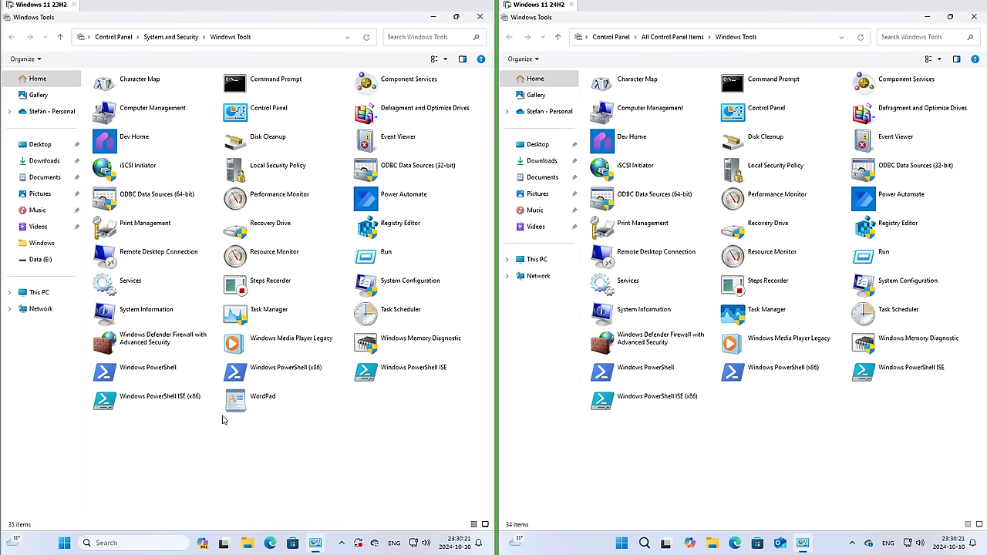
Step: Select the WordPad entry in the 23H2 Windows Tools list
{"action": "left_click", "coordinate": [252, 407]}
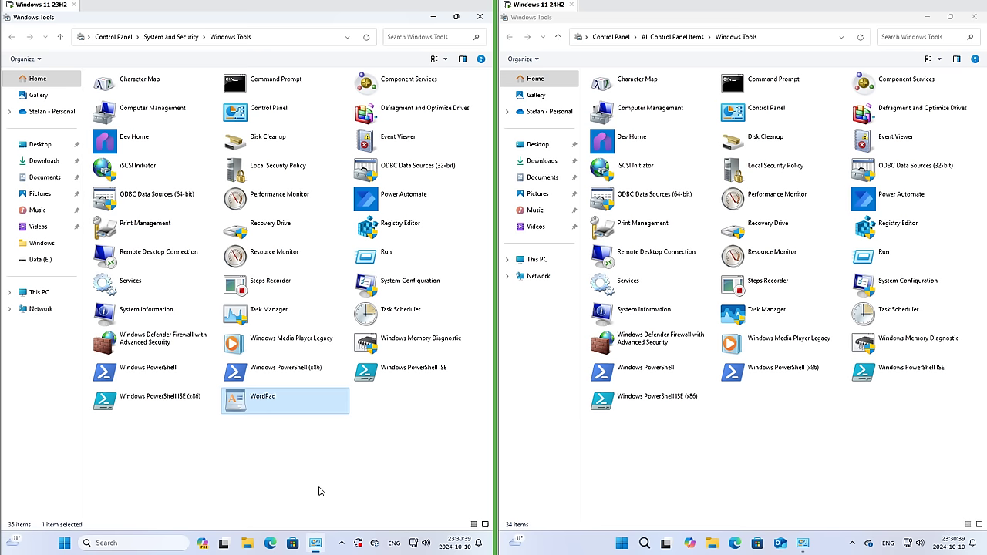
Step: Browse to C:\Program Files\Windows NT\Accessories on 23H2 and launch wordpad.exe on 24H2
{"action": "left_click", "coordinate": [248, 541]}
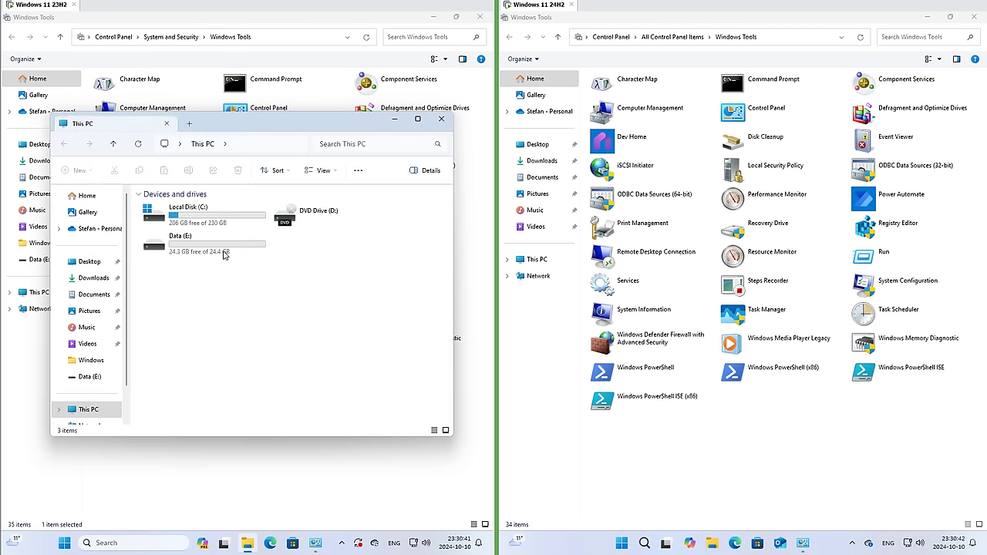
{"action": "double_click", "coordinate": [200, 220]}
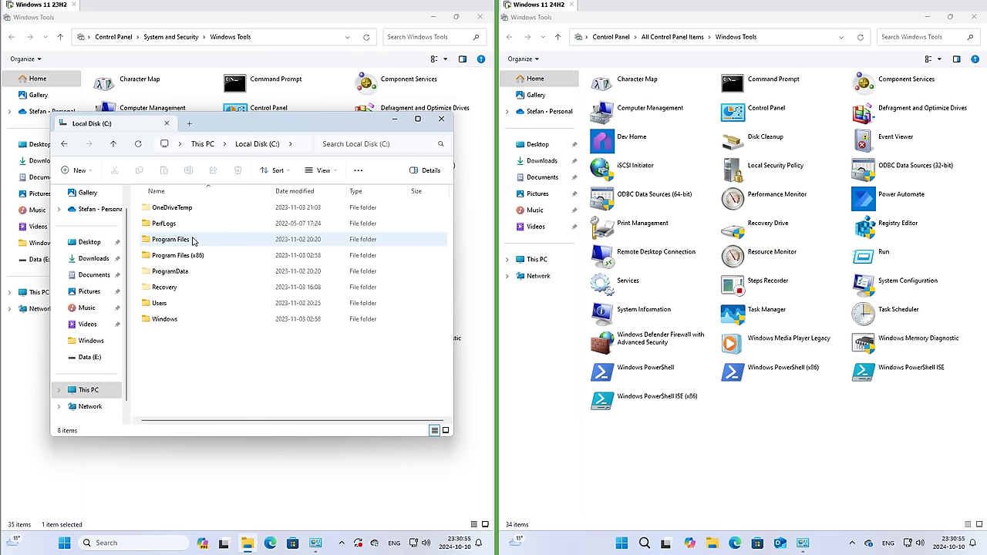
{"action": "double_click", "coordinate": [198, 351]}
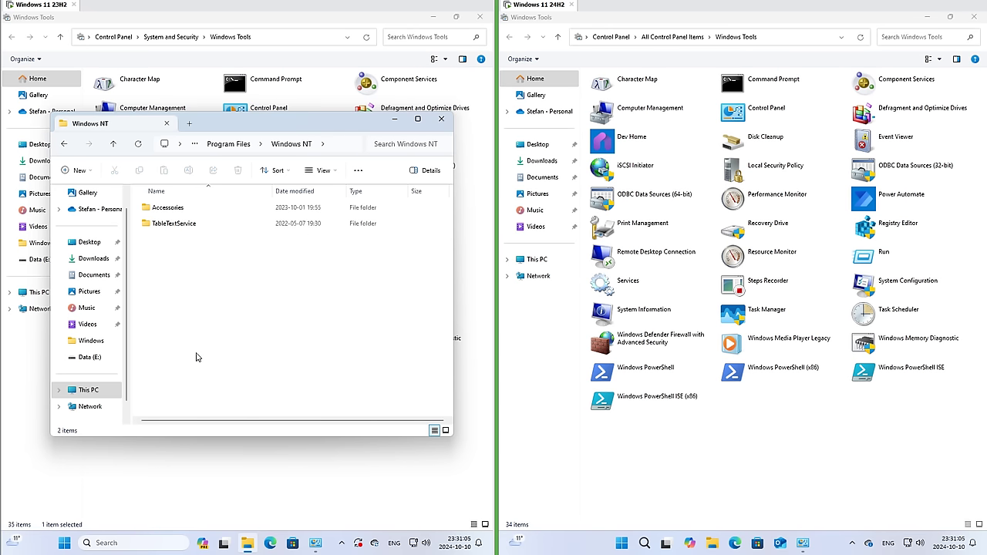
{"action": "double_click", "coordinate": [183, 208]}
{"action": "left_click_drag", "start_coordinate": [187, 260], "coordinate": [734, 292]}
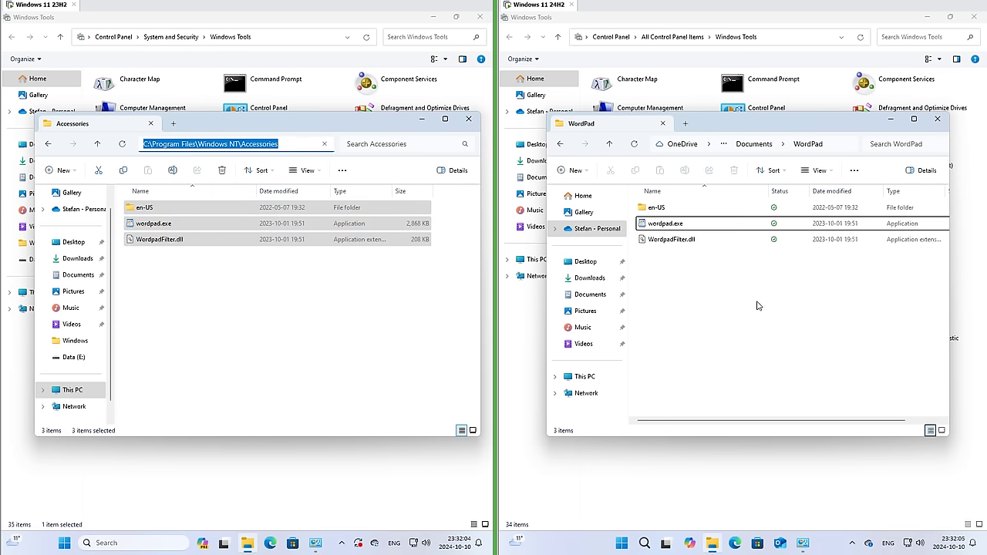
{"action": "double_click", "coordinate": [678, 225]}
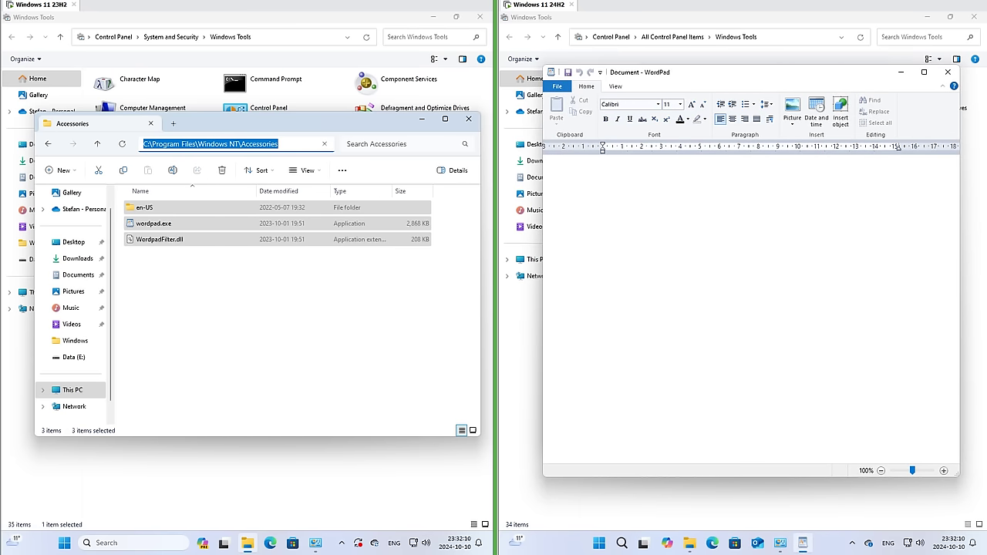
{"action": "mouse_move", "coordinate": [860, 79]}
{"action": "left_mouse_down"}
{"action": "mouse_move", "coordinate": [820, 92]}
{"action": "mouse_move", "coordinate": [847, 93]}
{"action": "left_mouse_up"}
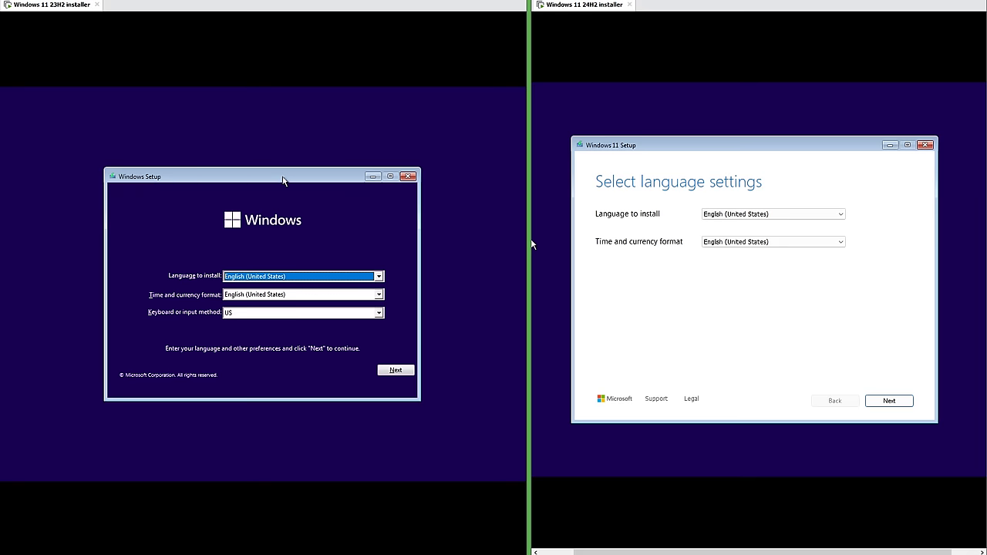
Step: Reposition the 23H2 and 24H2 Windows Setup windows side by side
{"action": "mouse_move", "coordinate": [283, 176]}
{"action": "left_mouse_down"}
{"action": "mouse_move", "coordinate": [234, 169]}
{"action": "mouse_move", "coordinate": [341, 155]}
{"action": "mouse_move", "coordinate": [245, 234]}
{"action": "mouse_move", "coordinate": [280, 187]}
{"action": "left_mouse_up"}
{"action": "mouse_move", "coordinate": [729, 145]}
{"action": "left_mouse_down"}
{"action": "mouse_move", "coordinate": [710, 146]}
{"action": "mouse_move", "coordinate": [749, 164]}
{"action": "mouse_move", "coordinate": [708, 147]}
{"action": "mouse_move", "coordinate": [728, 148]}
{"action": "left_mouse_up"}
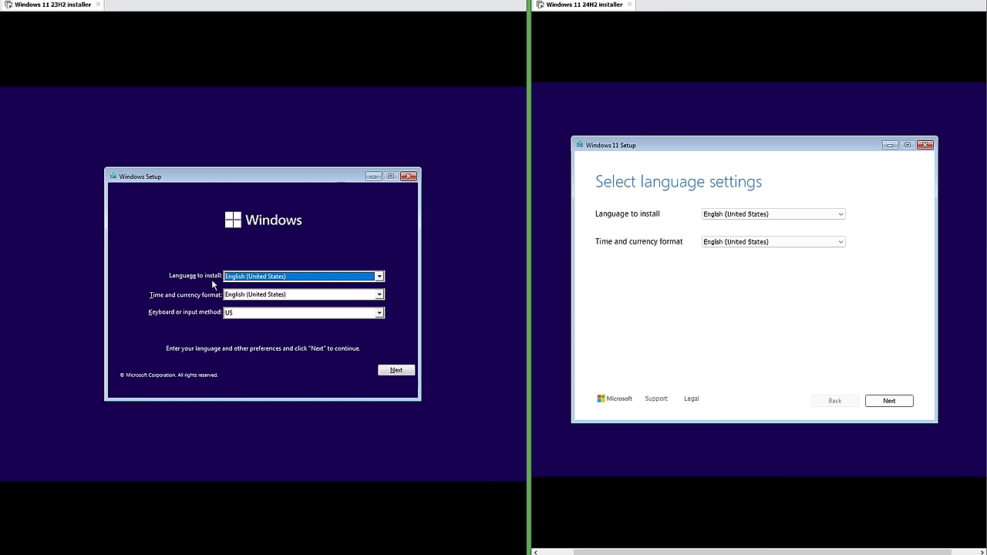
Step: Keep English (United States) format and US keyboard in the 23H2 installer
{"action": "left_click", "coordinate": [380, 296]}
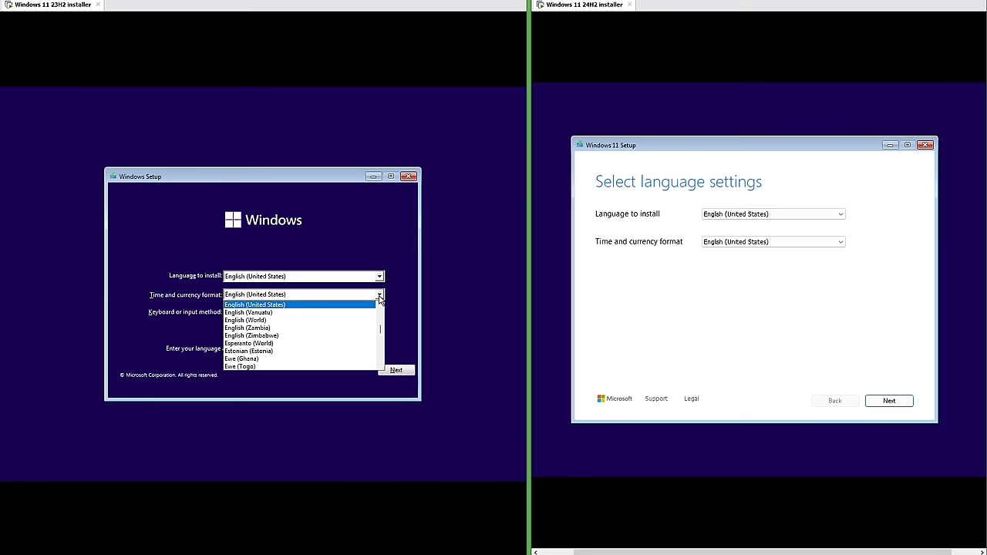
{"action": "left_click", "coordinate": [379, 297]}
{"action": "left_click", "coordinate": [379, 314]}
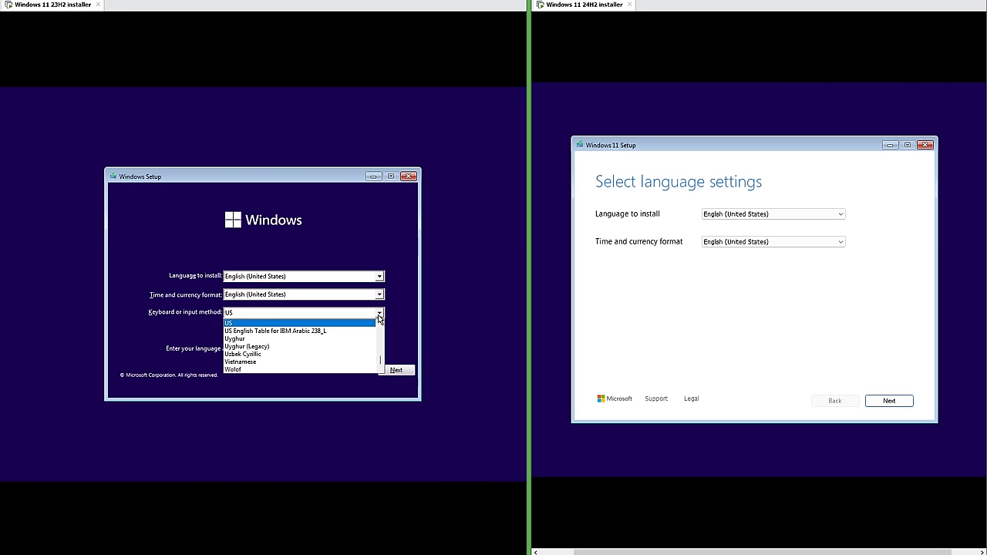
{"action": "left_click", "coordinate": [379, 315]}
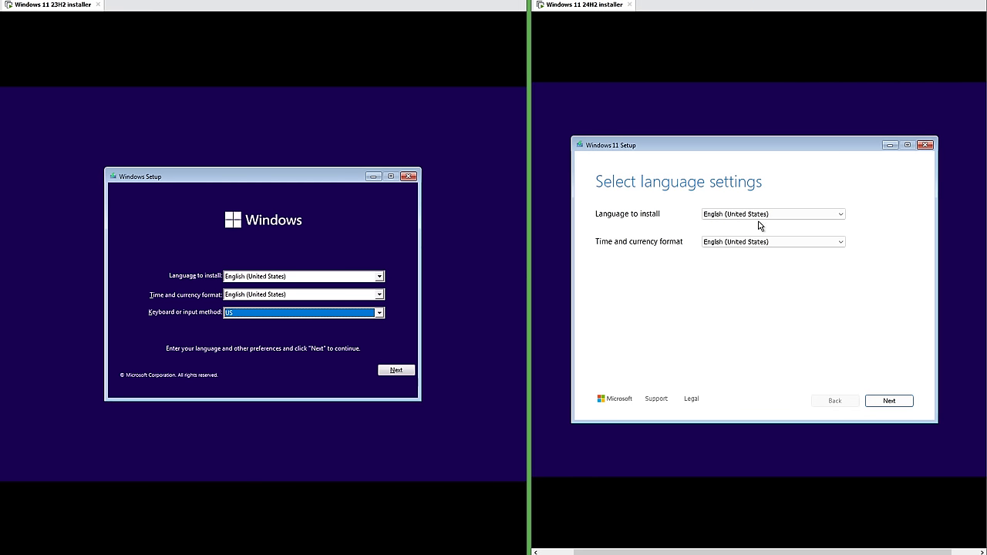
Step: Keep English (United States) language and format and US keyboard on 24H2, then advance both installers
{"action": "left_click", "coordinate": [787, 216]}
{"action": "left_click", "coordinate": [783, 223]}
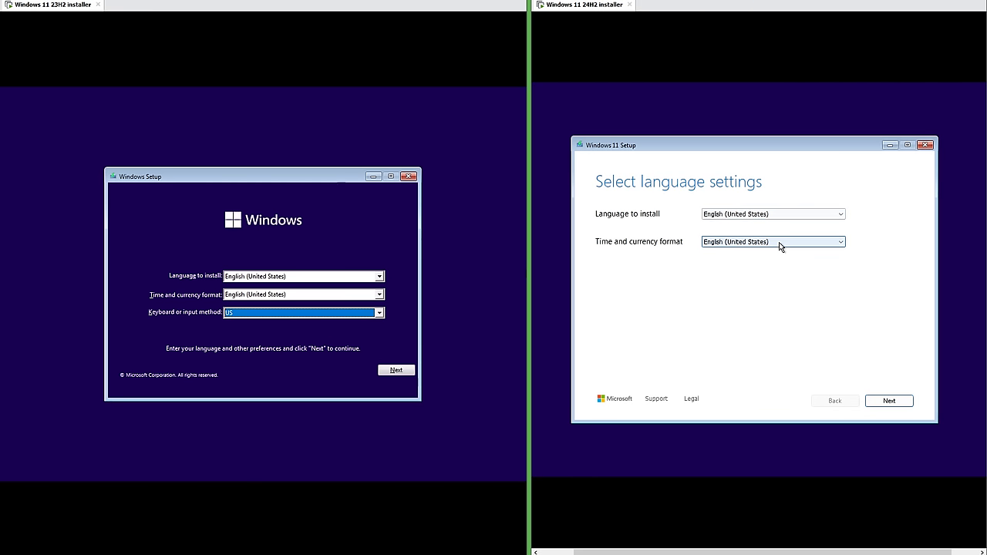
{"action": "left_click", "coordinate": [779, 242]}
{"action": "left_click", "coordinate": [779, 244]}
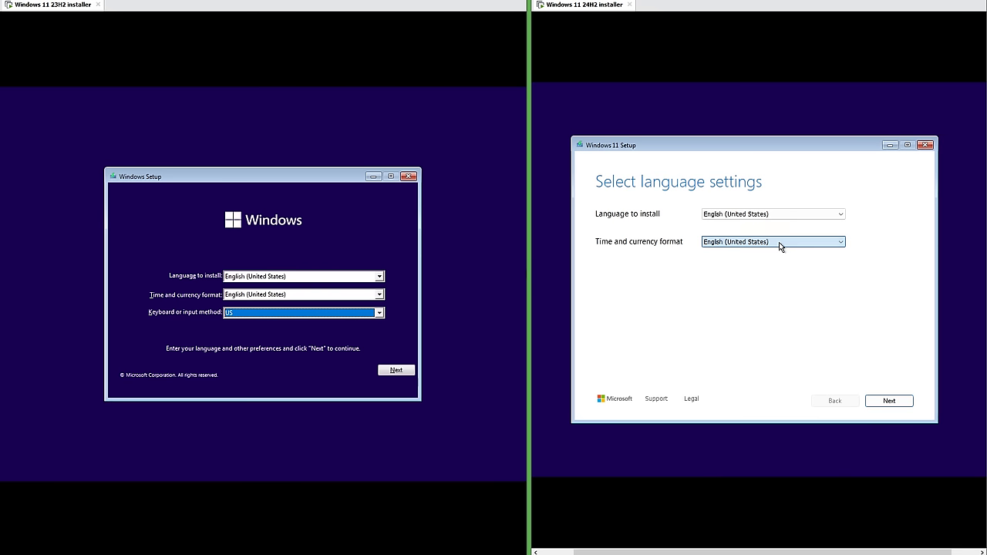
{"action": "left_click", "coordinate": [879, 401]}
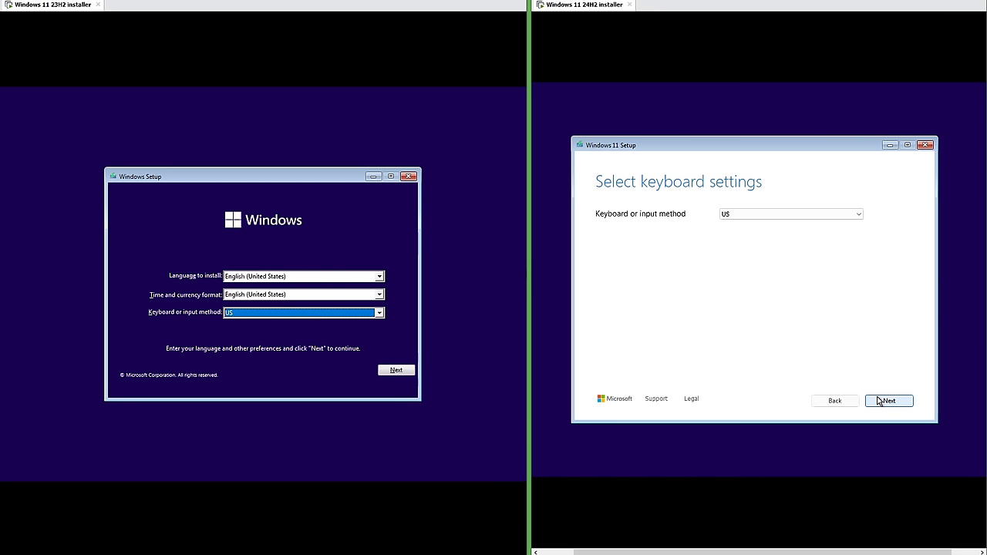
{"action": "left_click", "coordinate": [798, 215]}
{"action": "left_click", "coordinate": [798, 215]}
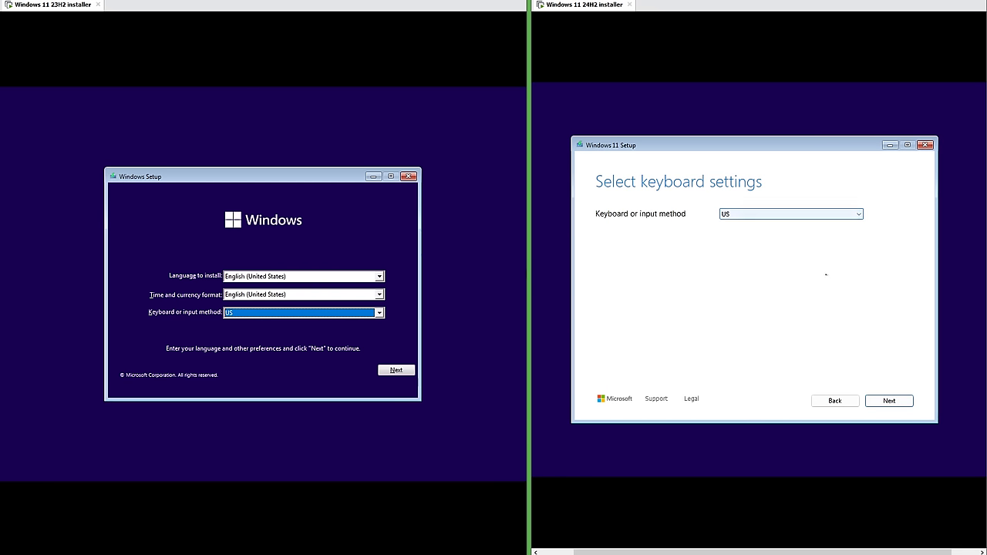
{"action": "left_click", "coordinate": [399, 370]}
{"action": "left_click", "coordinate": [900, 405]}
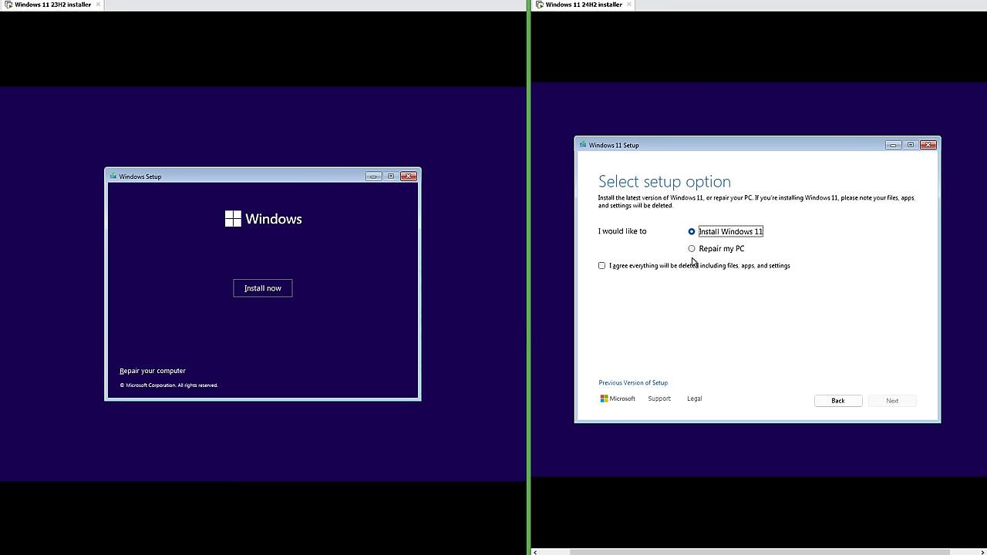
Step: Enter repair mode in both installers with a US keyboard and open Troubleshoot in each
{"action": "left_click", "coordinate": [702, 249]}
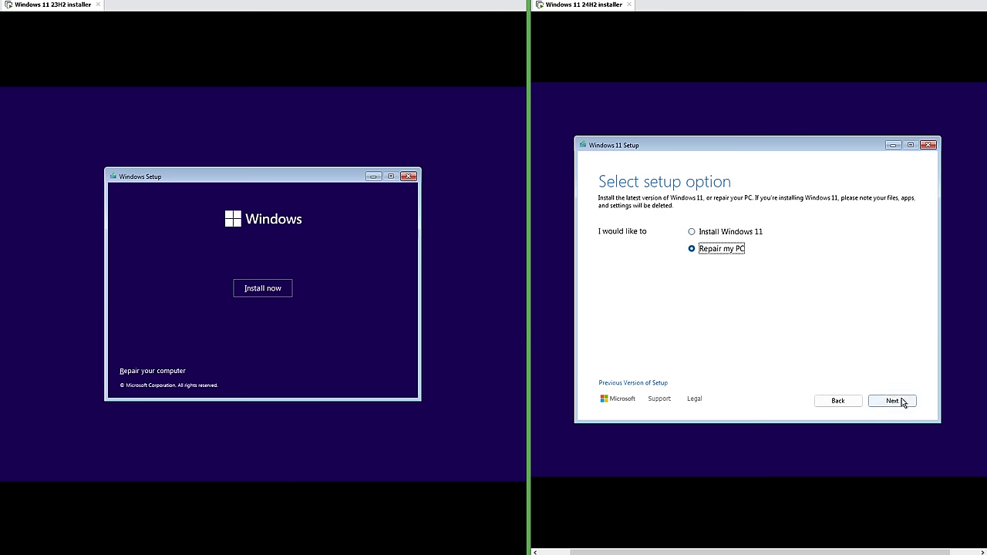
{"action": "left_click", "coordinate": [892, 400]}
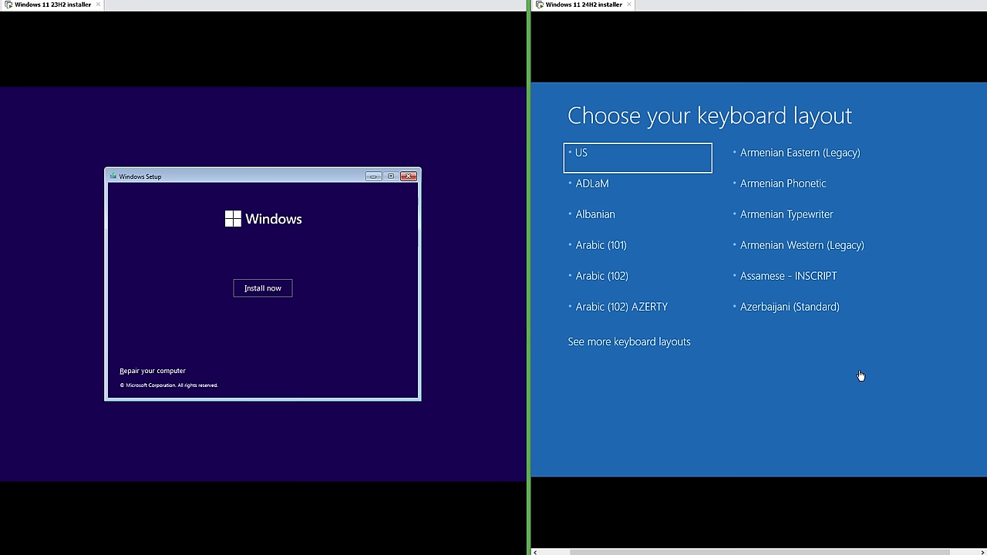
{"action": "left_click", "coordinate": [181, 371]}
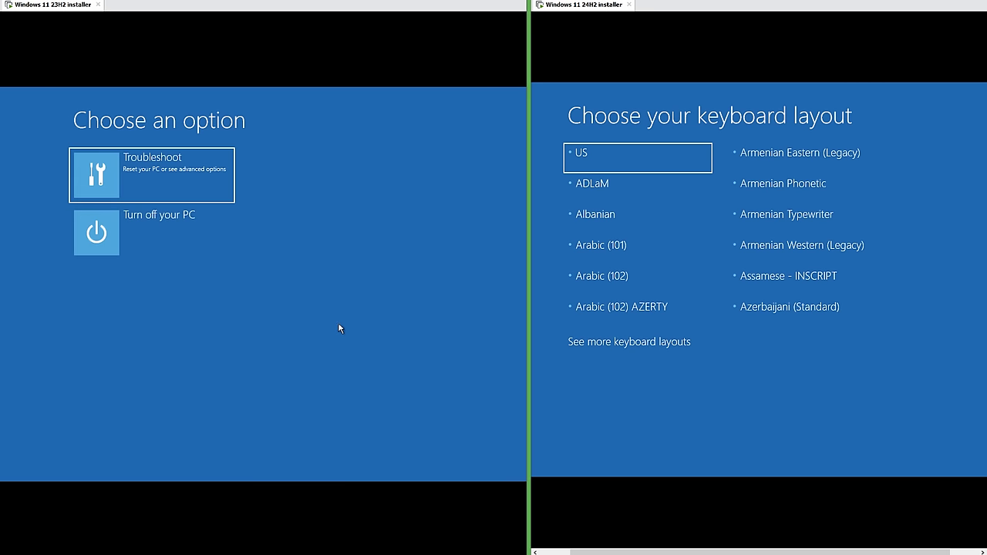
{"action": "left_click", "coordinate": [612, 160]}
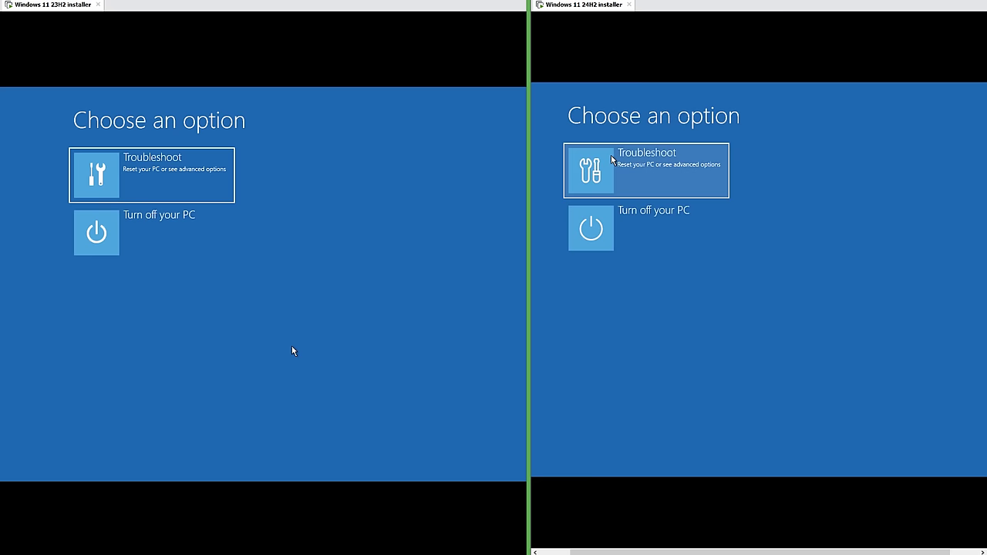
{"action": "left_click", "coordinate": [128, 169]}
{"action": "key", "text": "Return"}
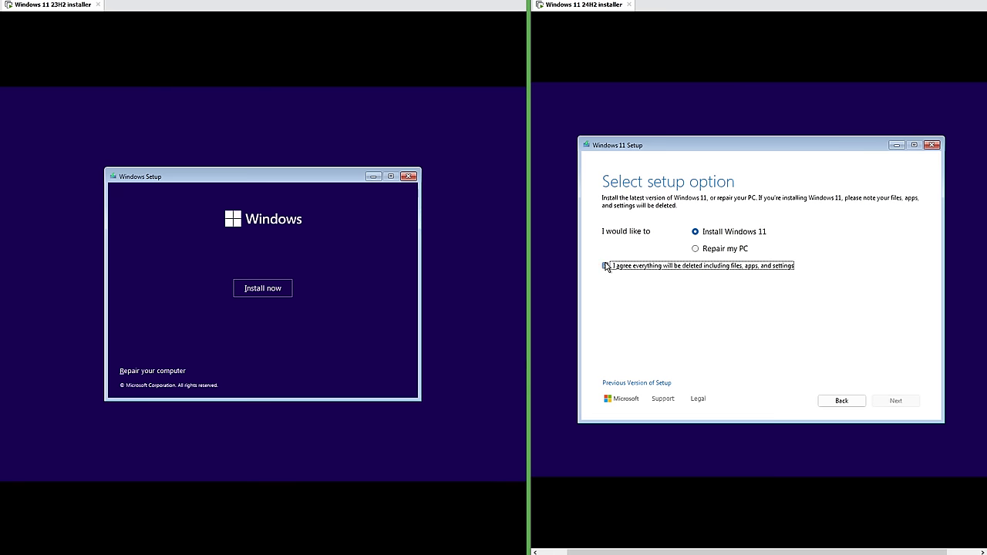
Step: Agree that everything will be deleted on 24H2 and continue; start Install now on 23H2
{"action": "left_click", "coordinate": [606, 266]}
{"action": "left_click", "coordinate": [279, 290]}
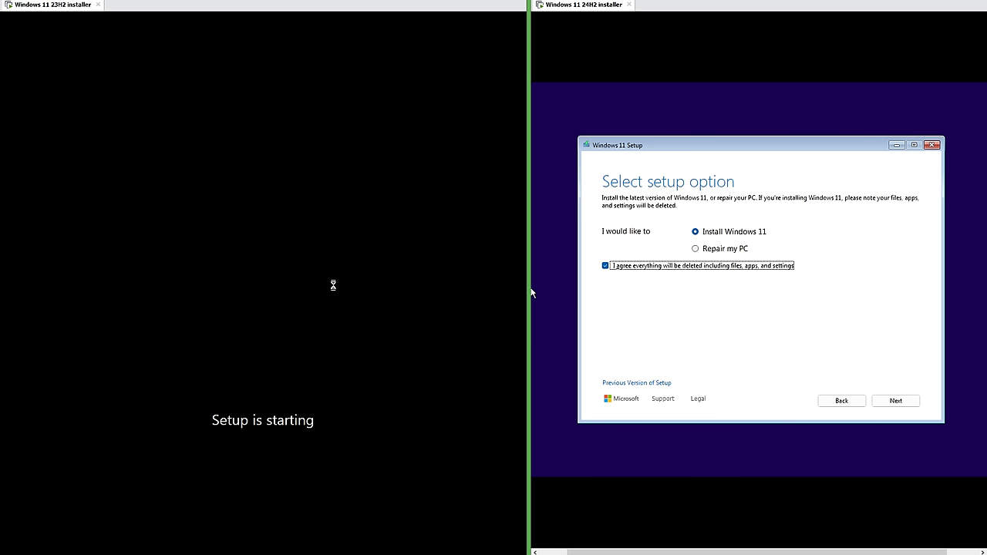
{"action": "left_click", "coordinate": [895, 401]}
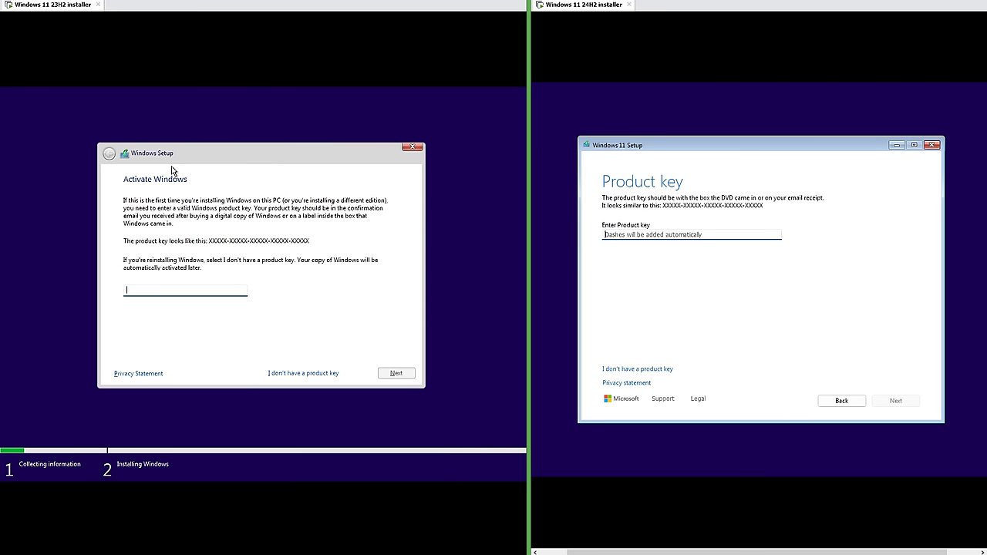
{"action": "key", "text": "shift+F10"}
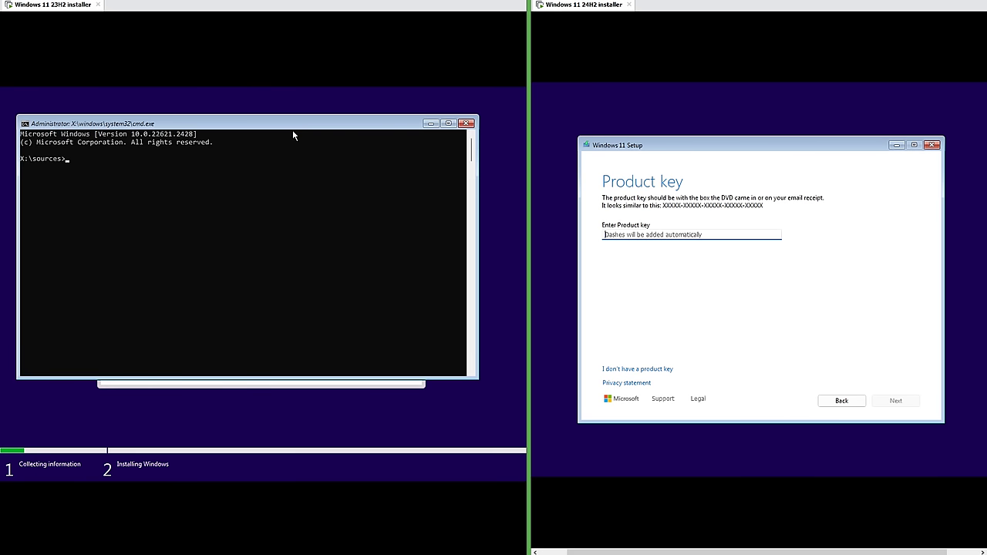
{"action": "left_click_drag", "start_coordinate": [282, 129], "coordinate": [274, 189]}
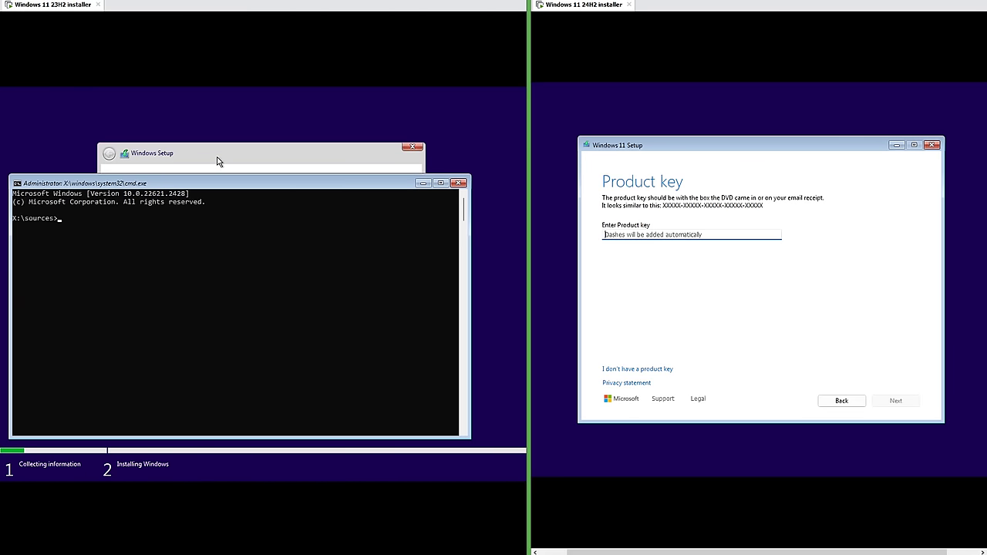
{"action": "key", "text": "alt+F4"}
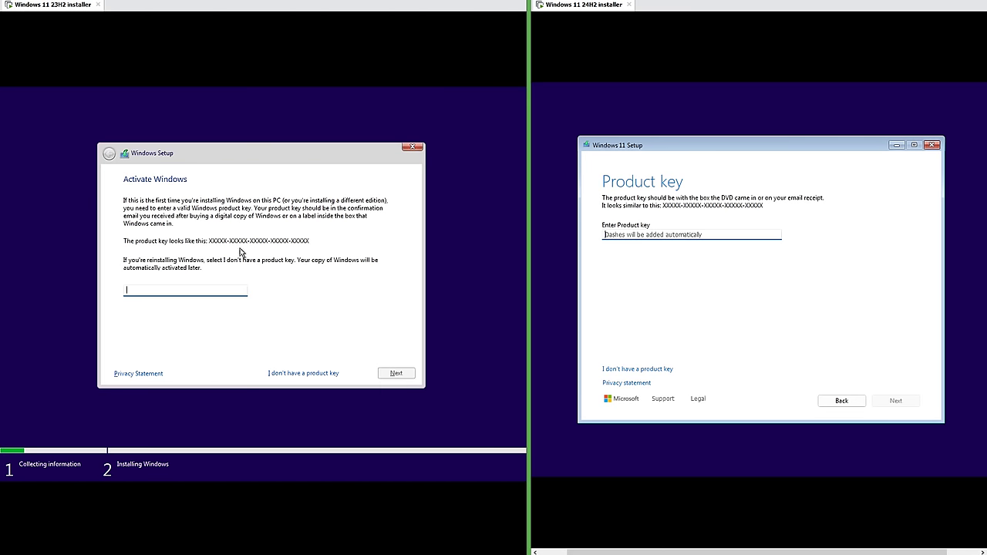
{"action": "key", "text": "alt+Tab"}
{"action": "key", "text": "alt+Tab"}
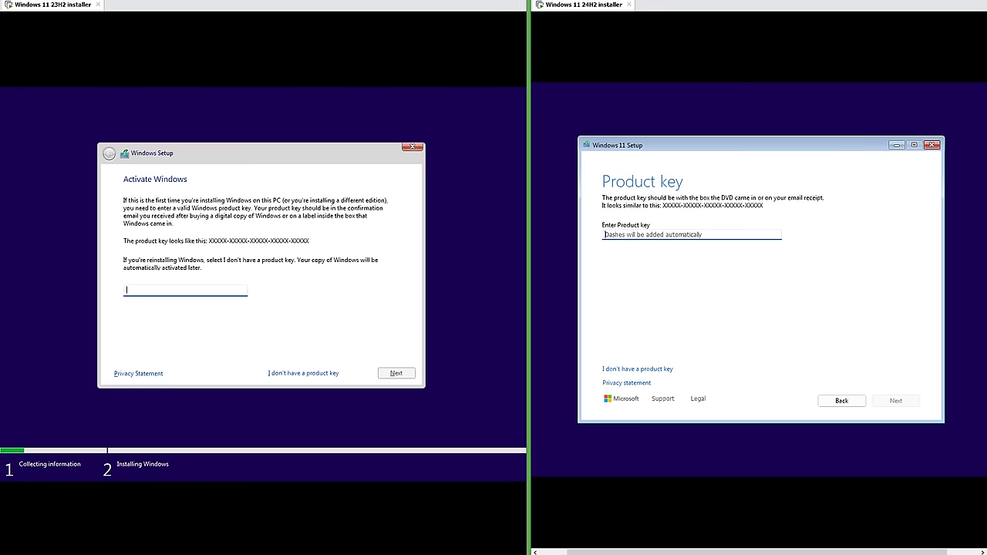
{"action": "key", "text": "shift+F10"}
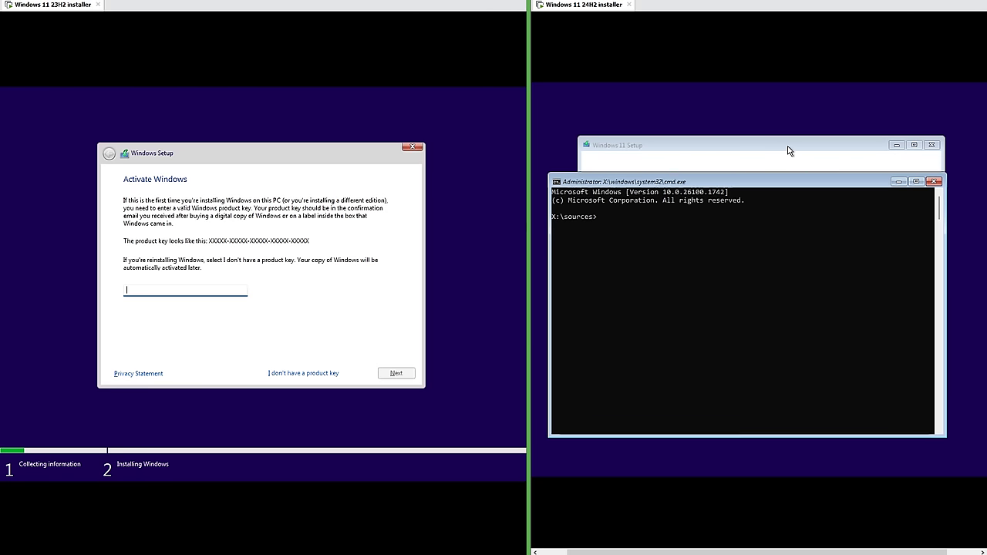
{"action": "left_click", "coordinate": [788, 149]}
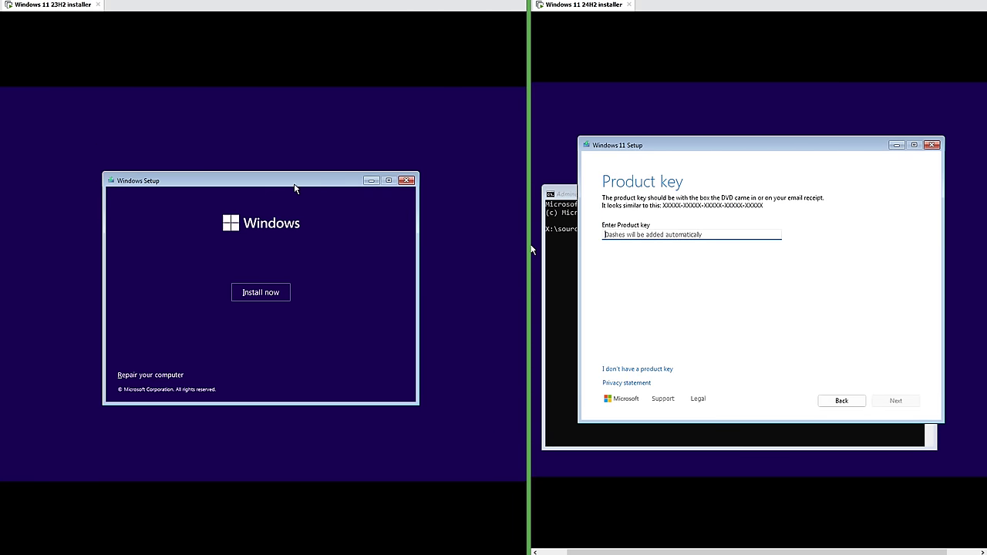
{"action": "key", "text": "shift+F10"}
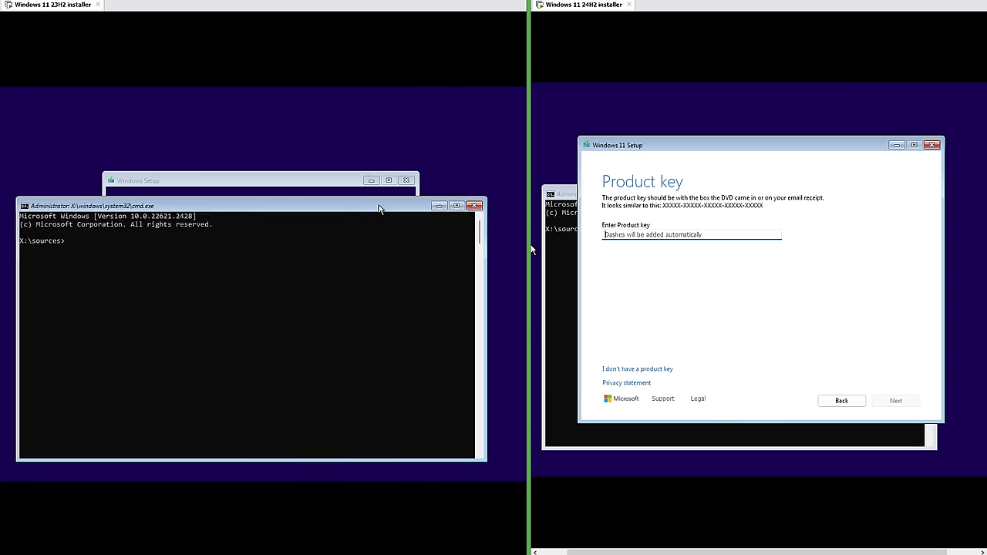
{"action": "left_click", "coordinate": [328, 179]}
{"action": "left_click_drag", "start_coordinate": [217, 180], "coordinate": [245, 159]}
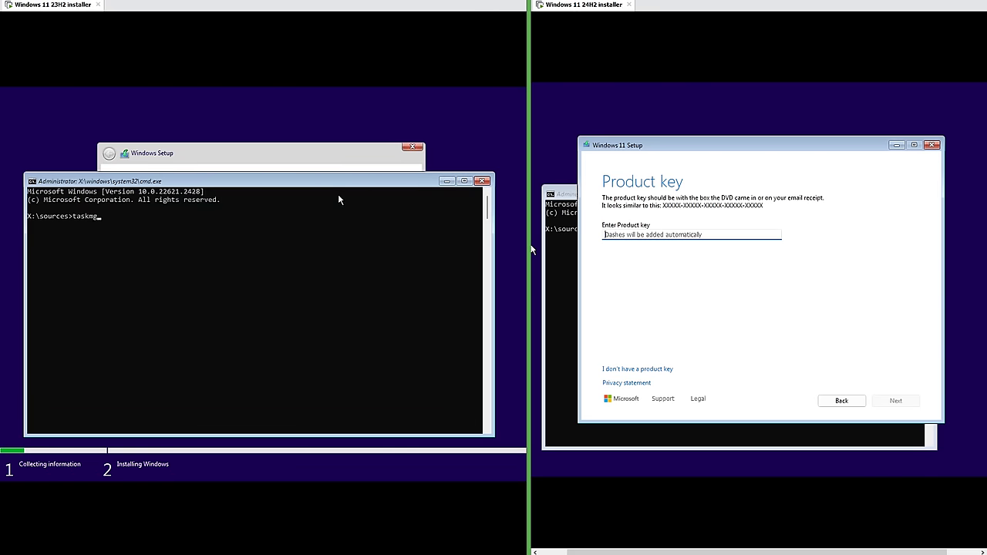
{"action": "type", "text": "r"}
{"action": "key", "text": "Return"}
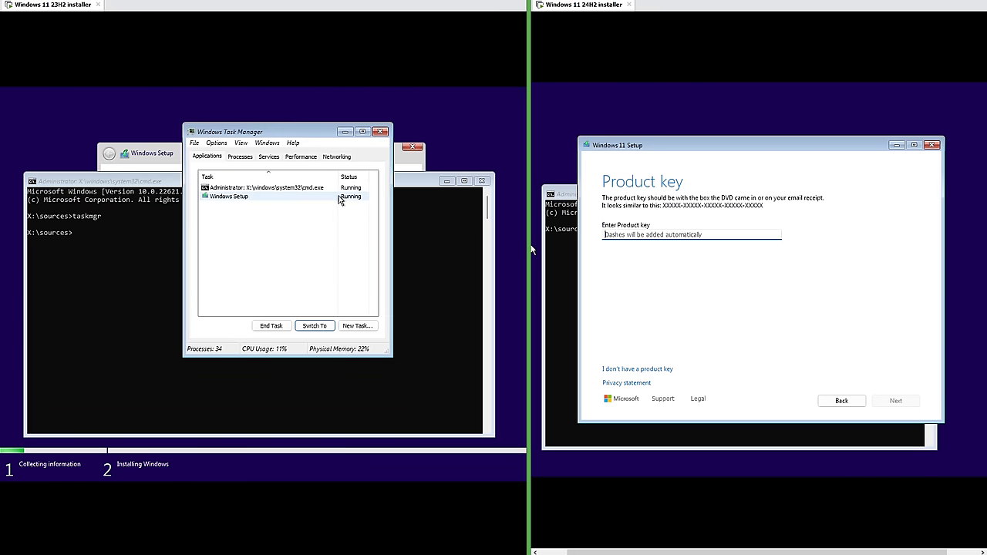
{"action": "left_click", "coordinate": [167, 157]}
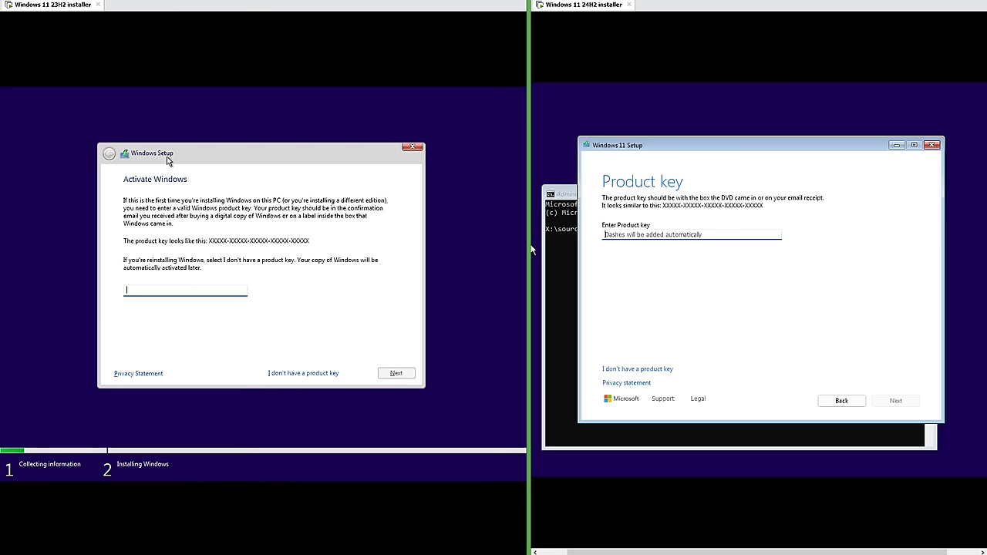
{"action": "key", "text": "alt+Tab"}
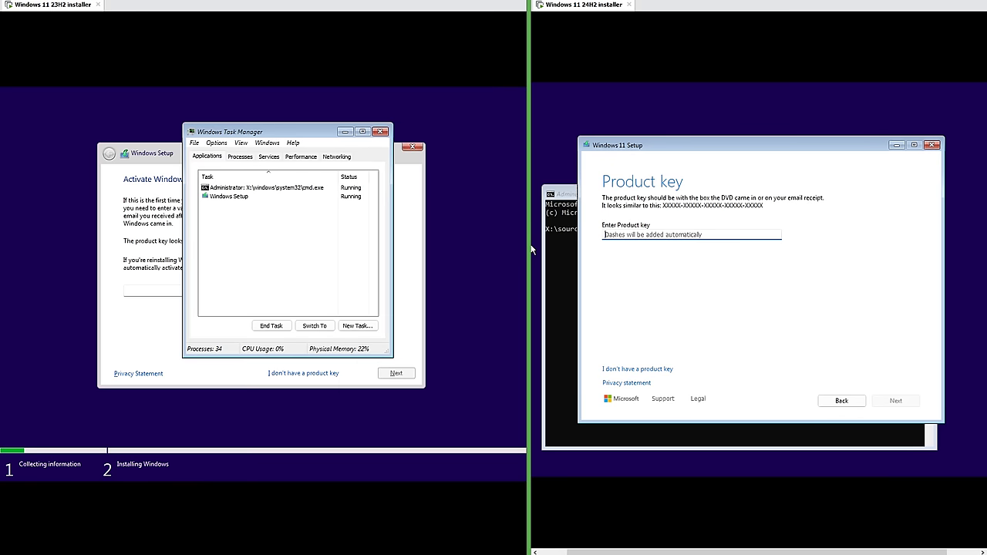
{"action": "right_click", "coordinate": [226, 199]}
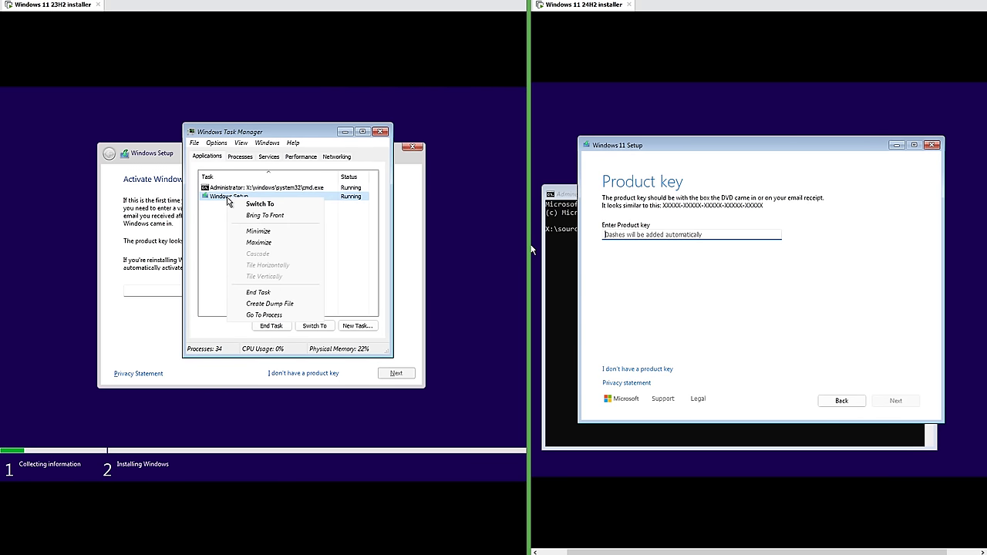
{"action": "left_click", "coordinate": [256, 231]}
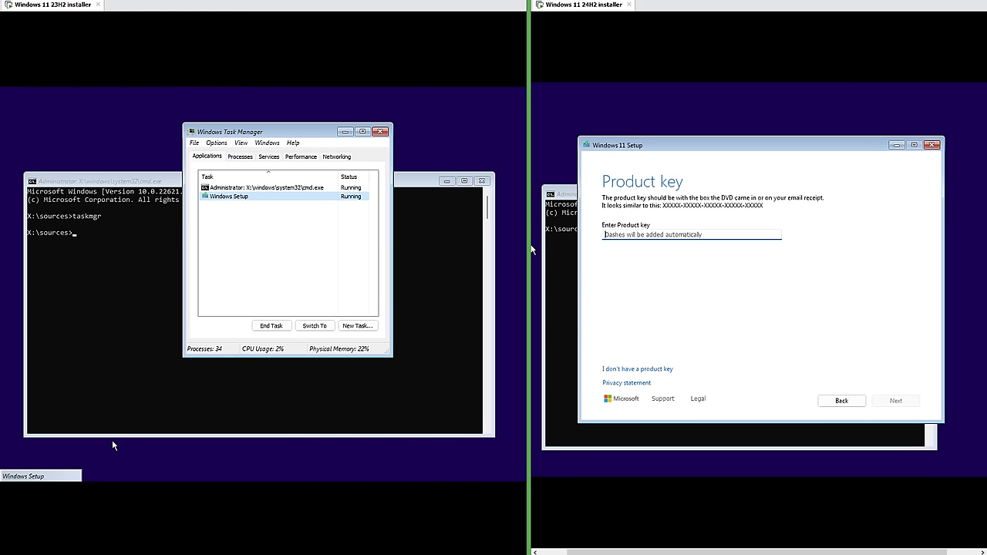
{"action": "left_click", "coordinate": [34, 476]}
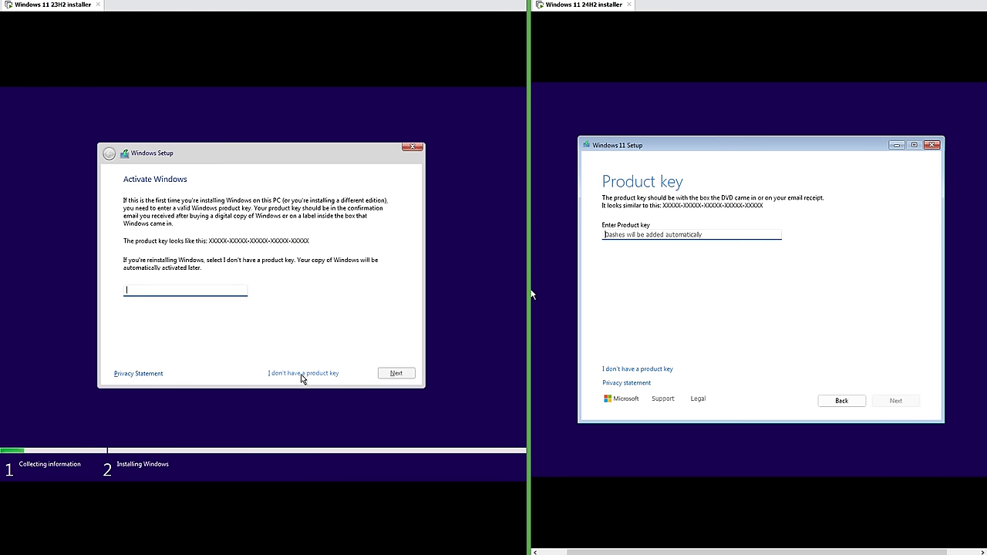
Step: Skip the product key and choose Windows 11 Pro in both installers, then scroll the license text
{"action": "left_click", "coordinate": [303, 373]}
{"action": "left_click", "coordinate": [642, 370]}
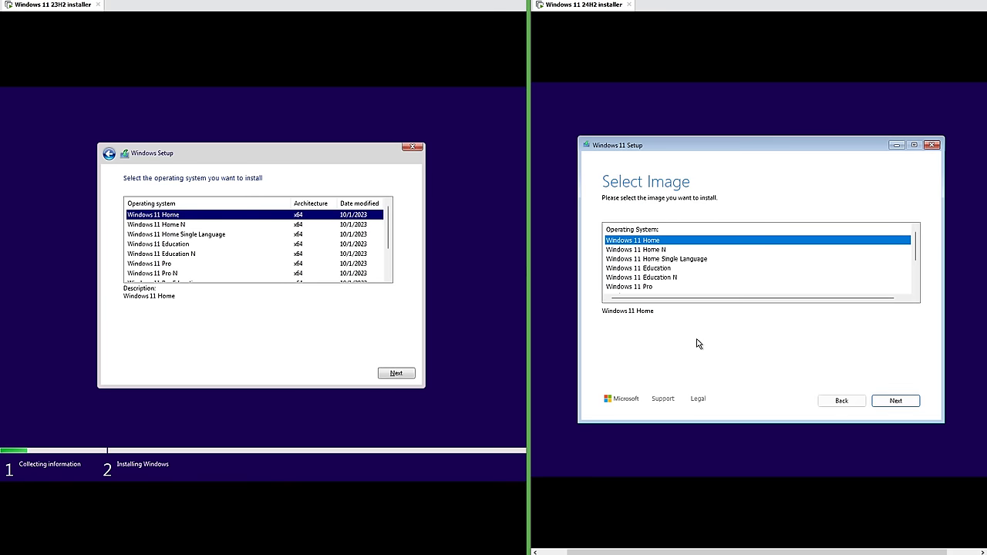
{"action": "left_click", "coordinate": [200, 266]}
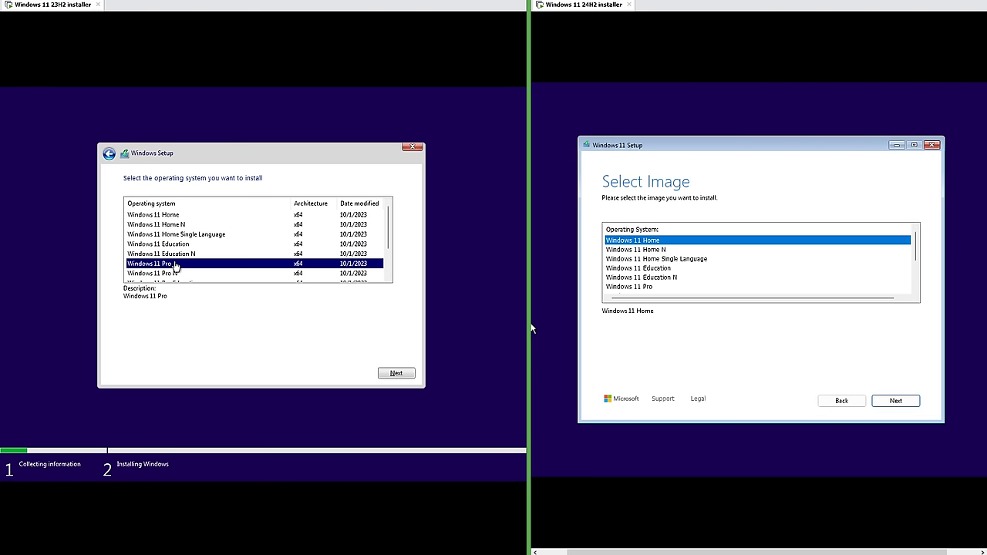
{"action": "left_click", "coordinate": [629, 286]}
{"action": "left_click", "coordinate": [396, 374]}
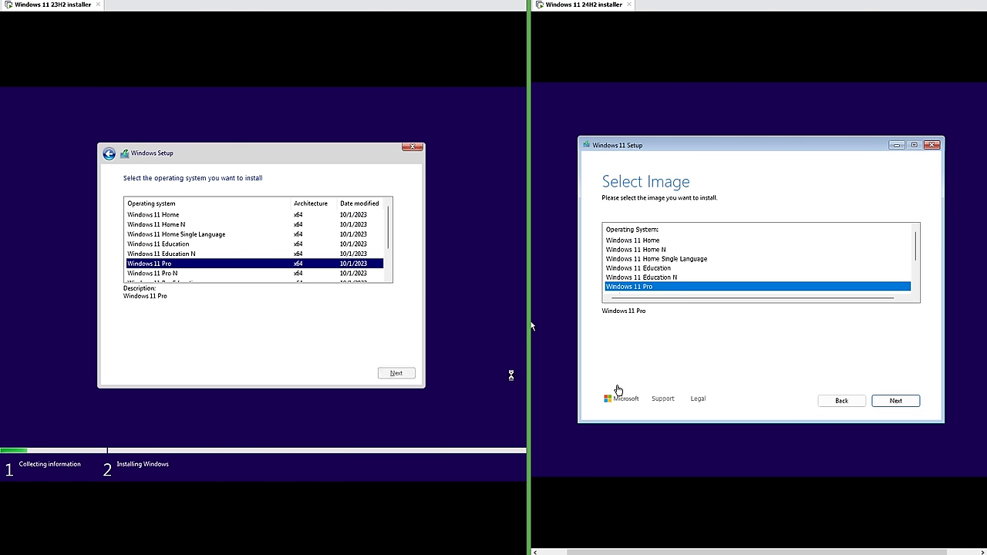
{"action": "left_click", "coordinate": [894, 401]}
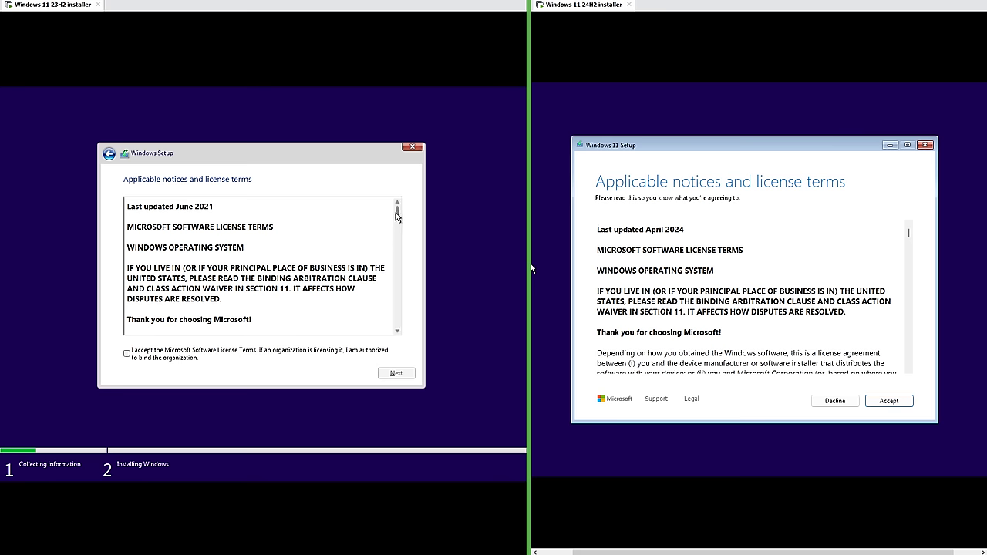
{"action": "left_click_drag", "start_coordinate": [396, 215], "coordinate": [396, 338]}
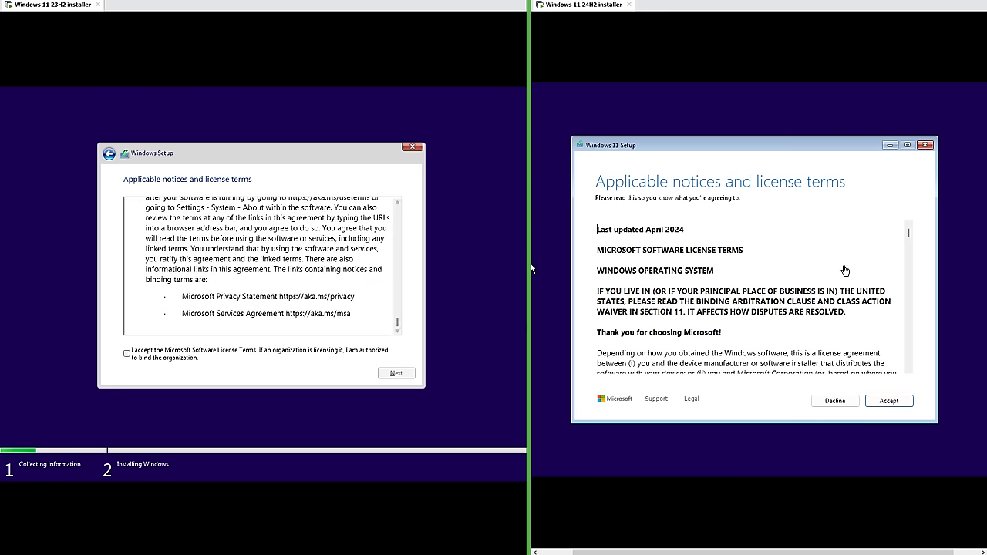
Step: Accept the license terms in both installers and pick Custom: Install Windows only on 23H2
{"action": "left_click_drag", "start_coordinate": [909, 232], "coordinate": [925, 361]}
{"action": "left_click", "coordinate": [279, 358]}
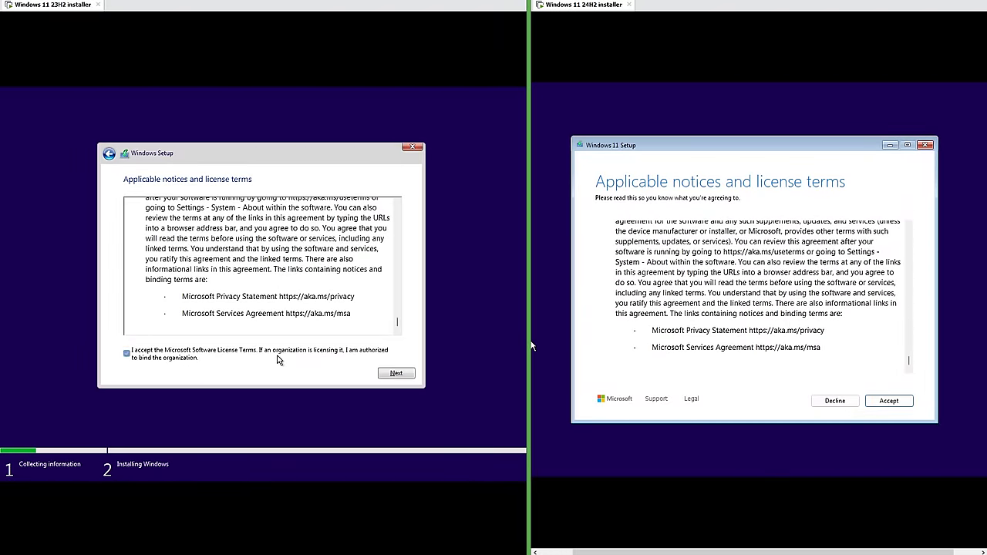
{"action": "left_click", "coordinate": [396, 373]}
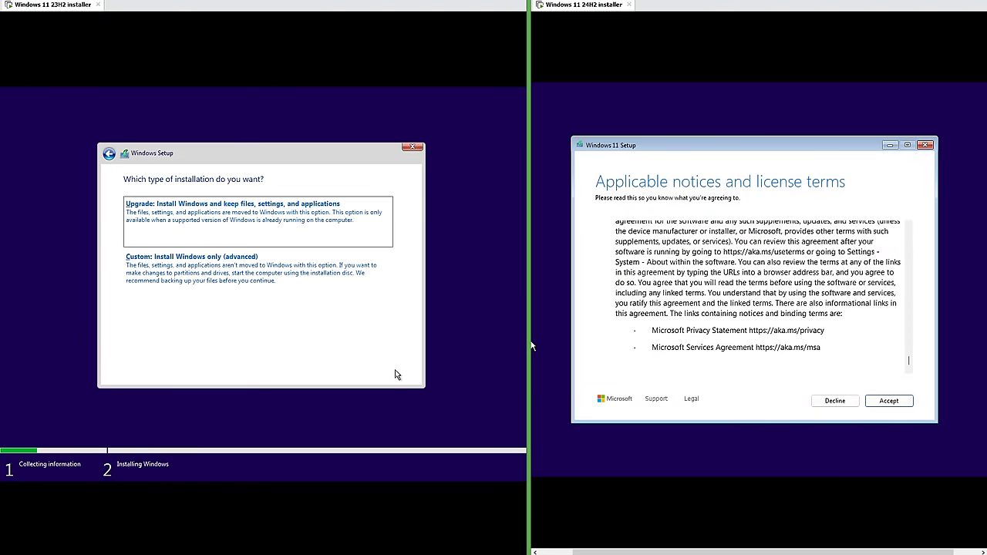
{"action": "left_click", "coordinate": [887, 401]}
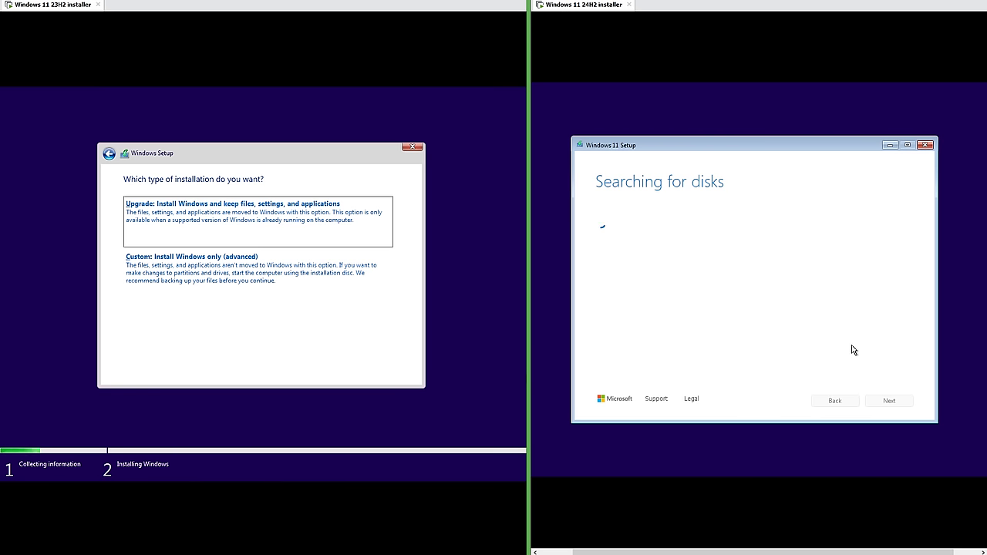
{"action": "left_click", "coordinate": [319, 278]}
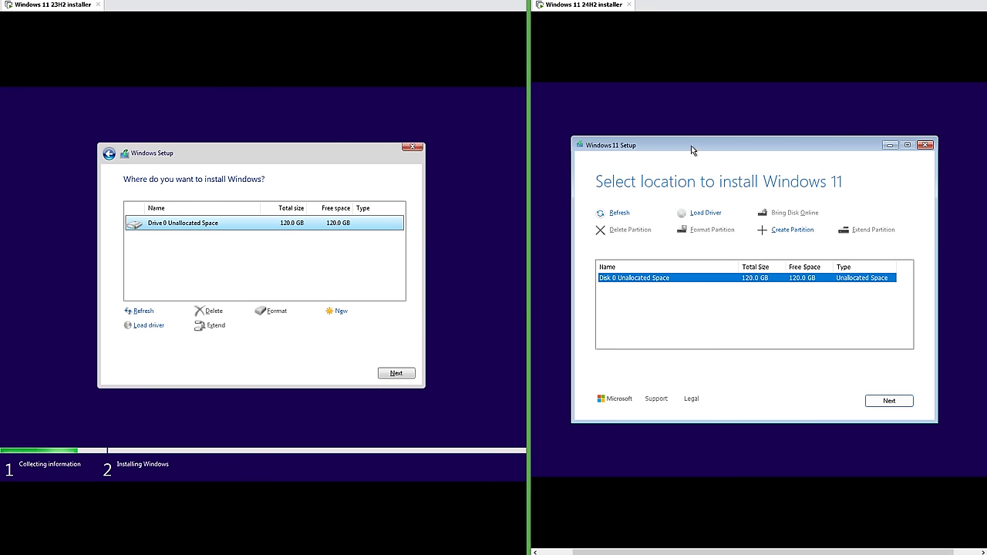
{"action": "mouse_move", "coordinate": [691, 149]}
{"action": "left_mouse_down"}
{"action": "mouse_move", "coordinate": [685, 157]}
{"action": "mouse_move", "coordinate": [698, 150]}
{"action": "mouse_move", "coordinate": [721, 167]}
{"action": "mouse_move", "coordinate": [705, 162]}
{"action": "left_mouse_up"}
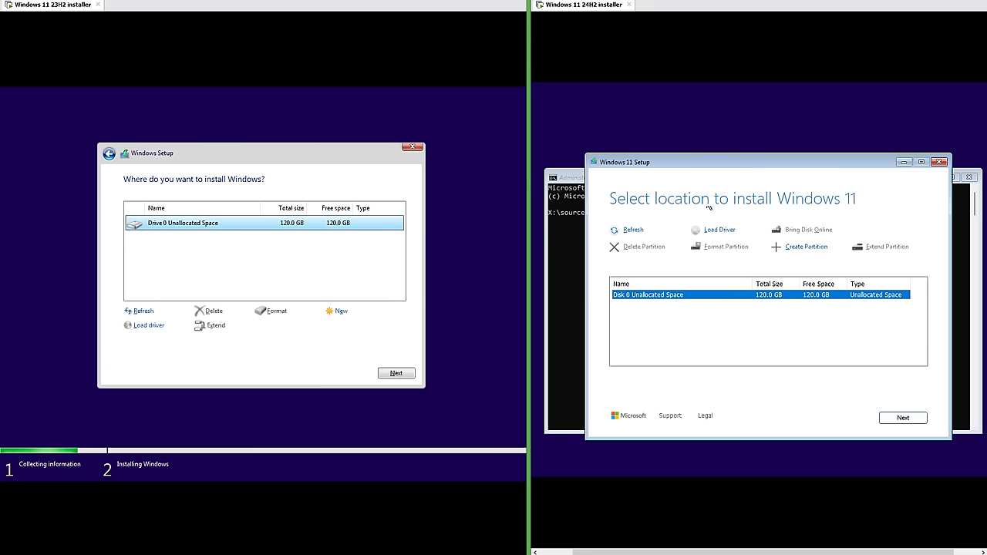
{"action": "key", "text": "shift+F10"}
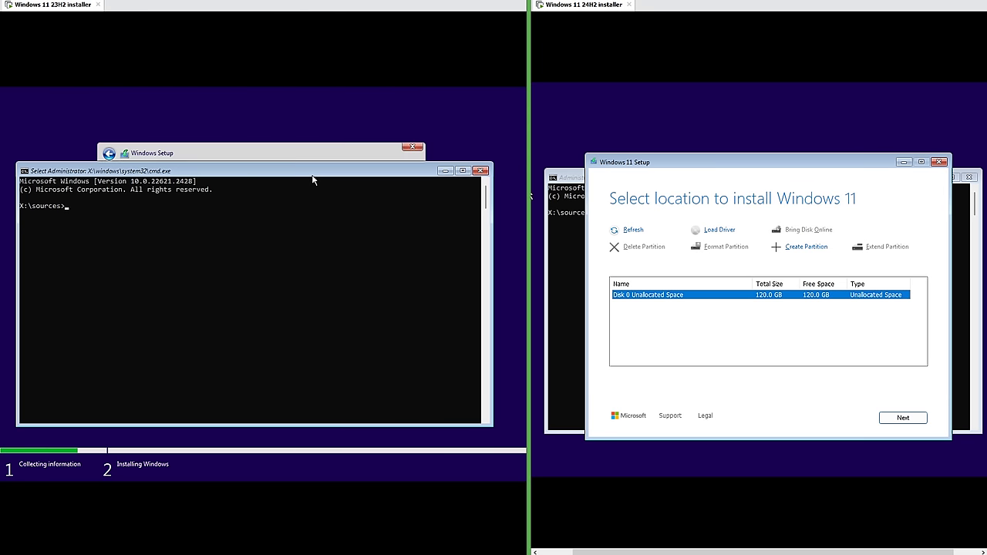
{"action": "left_click", "coordinate": [287, 151]}
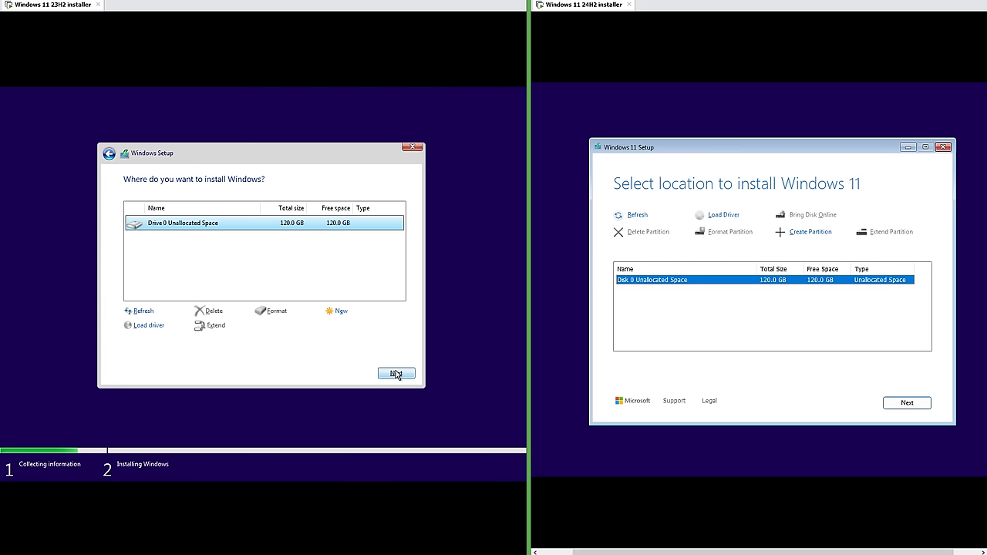
{"action": "left_click", "coordinate": [396, 371]}
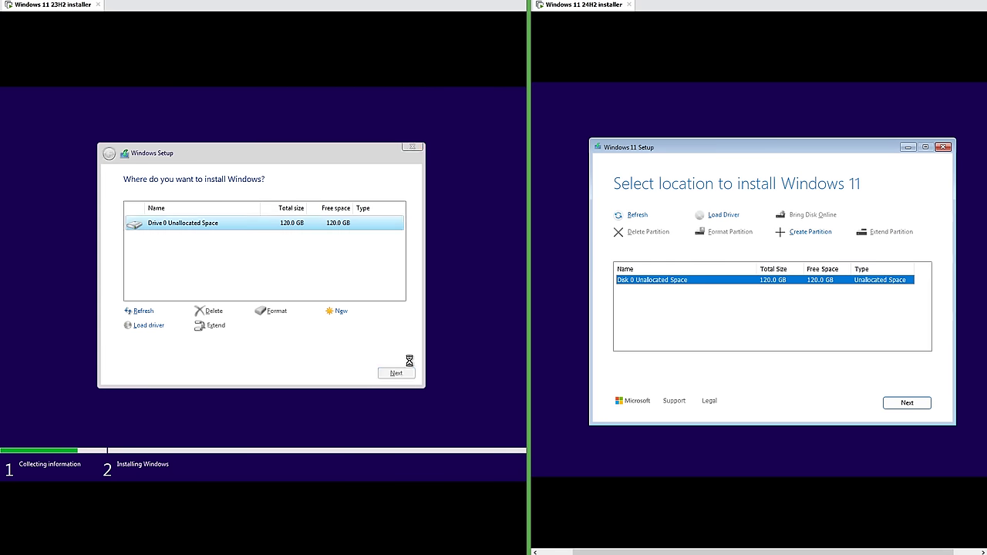
Step: Continue with the 120.0 GB unallocated disk and start the 24H2 installation
{"action": "left_click", "coordinate": [909, 404]}
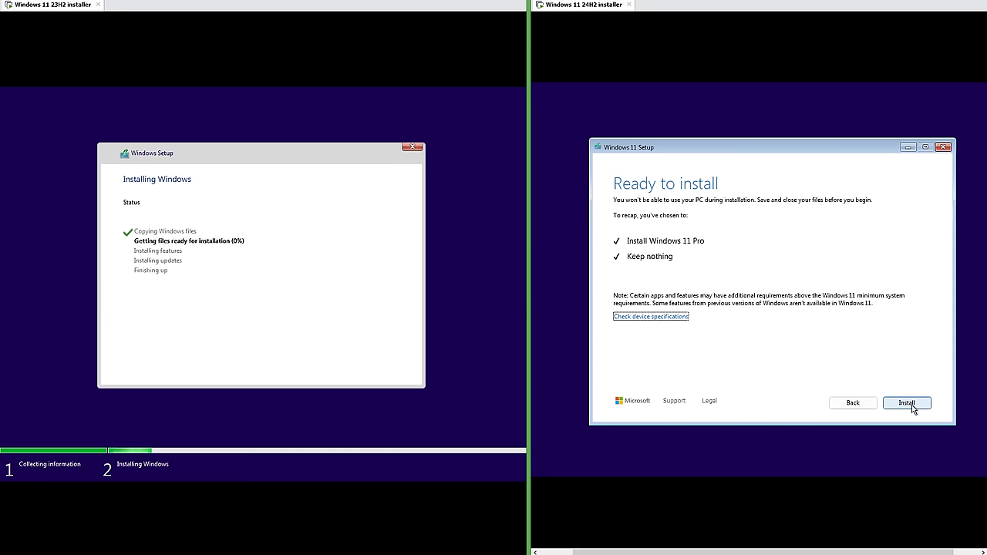
{"action": "left_click", "coordinate": [910, 405]}
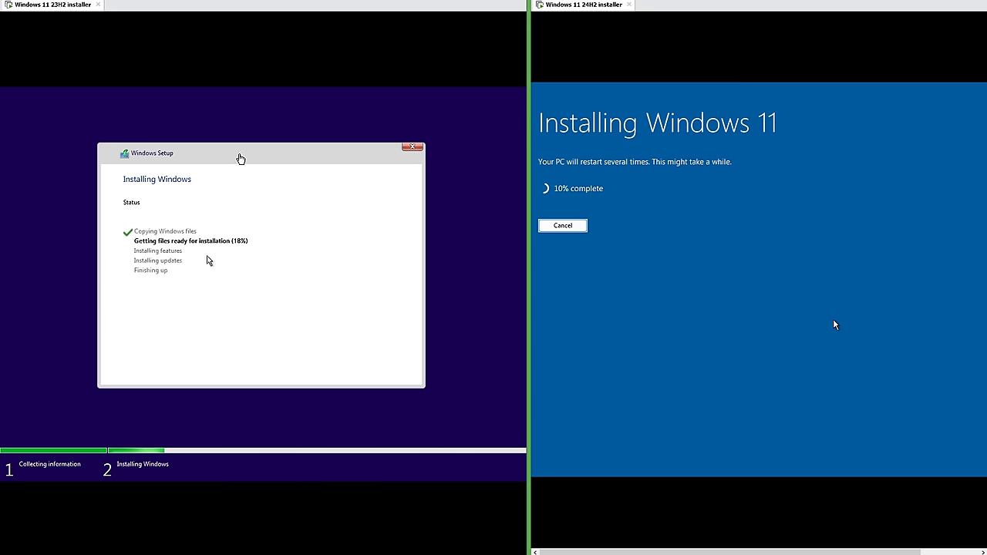